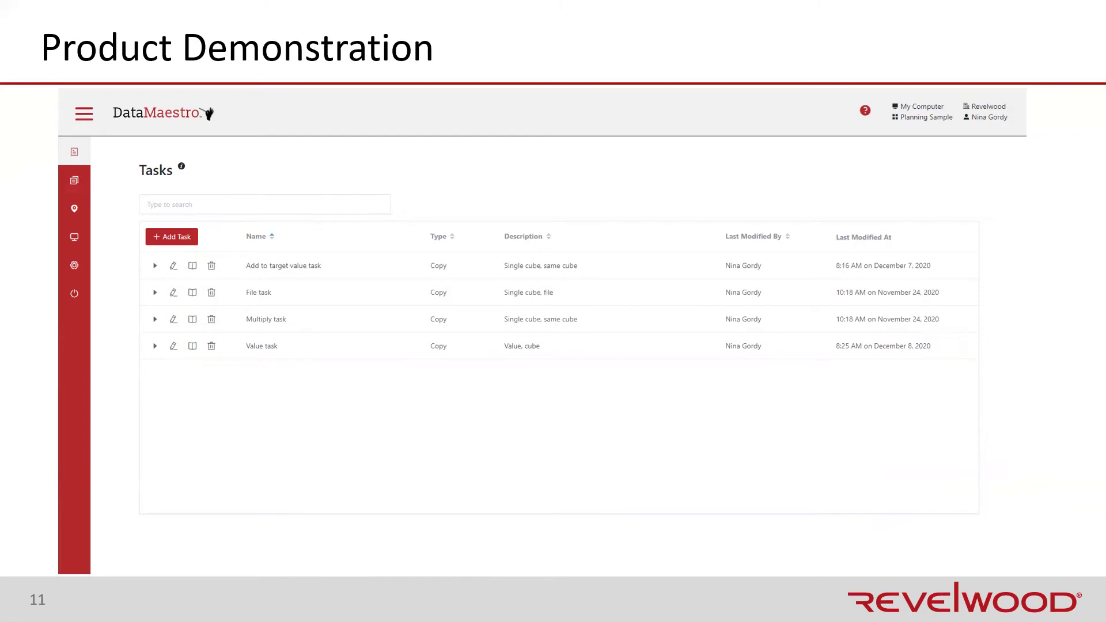
{"action": "key", "text": "Right"}
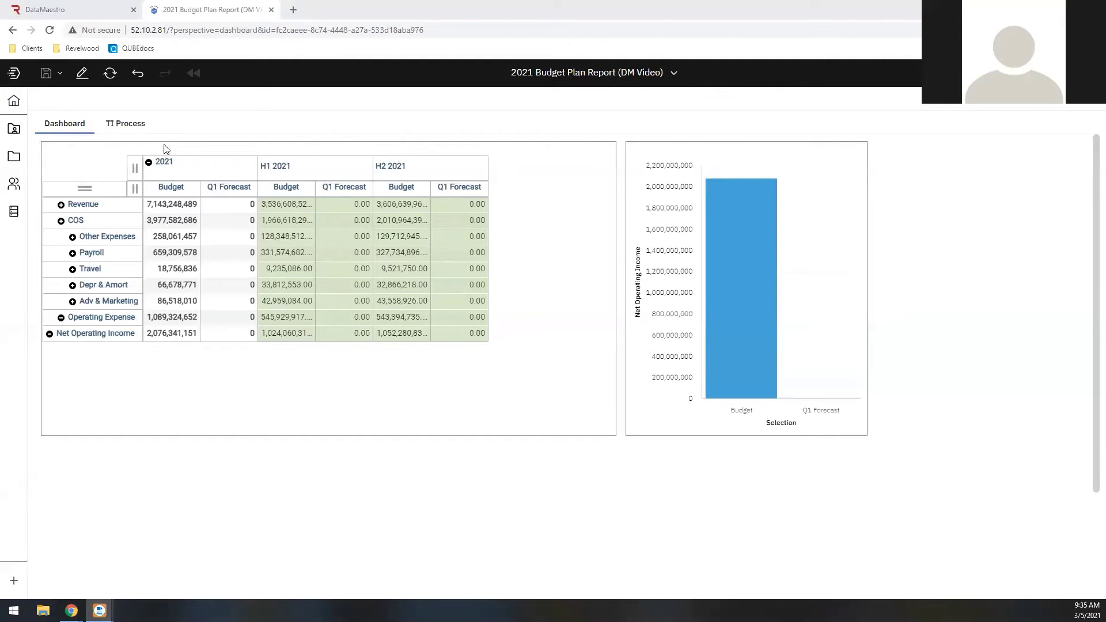
- Review the TI process script of the 2021 Budget Plan Report that copies budget data to the Q1 Forecast
{"action": "left_click", "coordinate": [137, 124]}
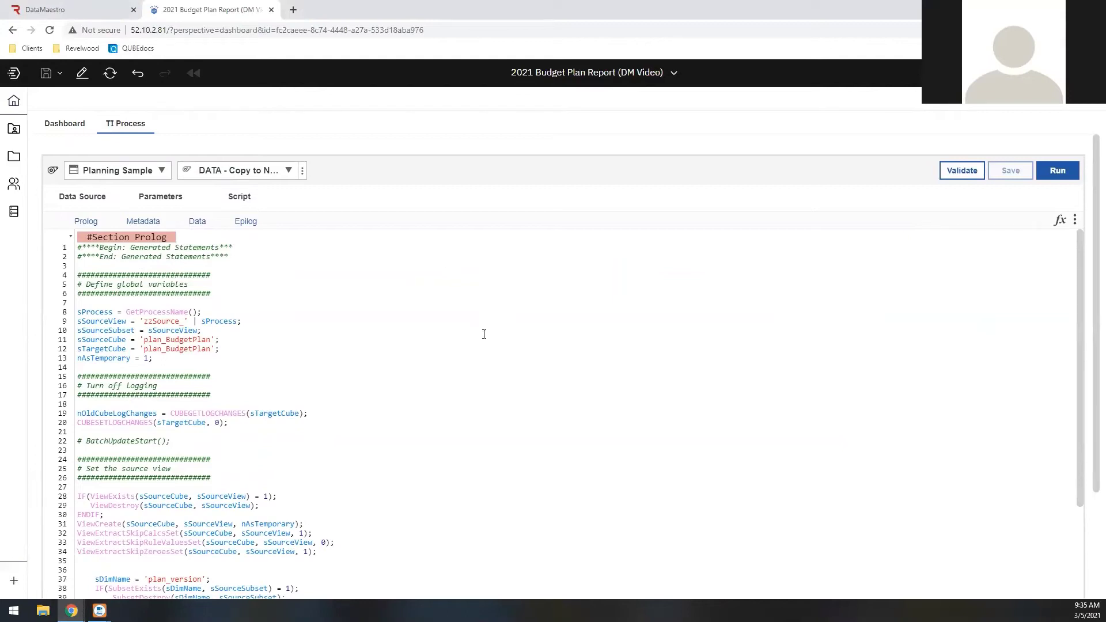
{"action": "scroll", "coordinate": [485, 335], "scroll_direction": "down", "scroll_amount": 10}
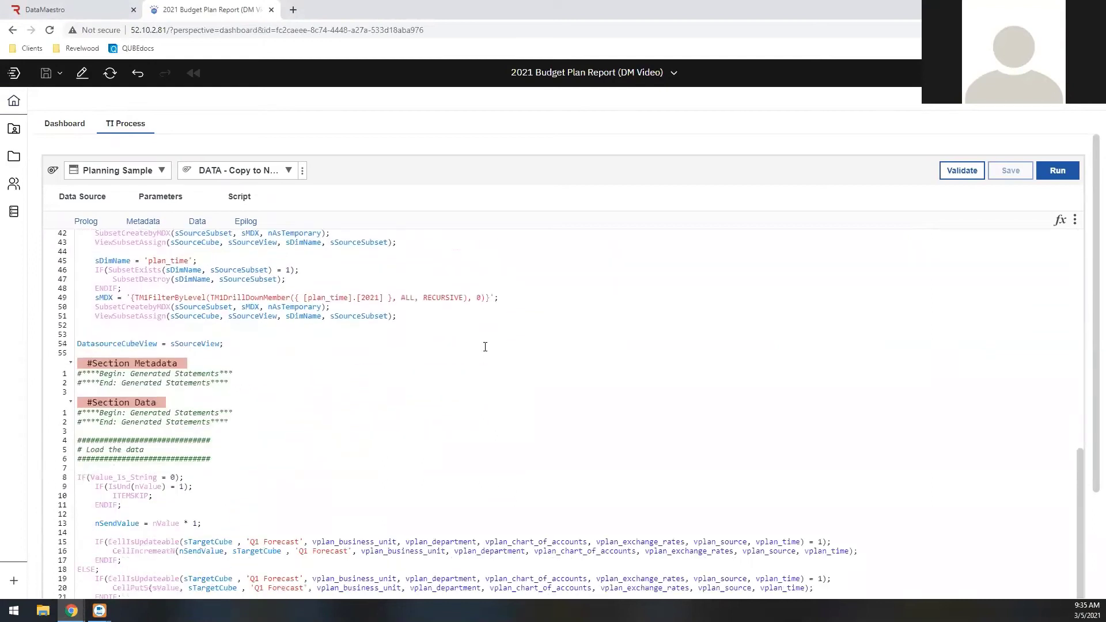
{"action": "scroll", "coordinate": [501, 375], "scroll_direction": "up", "scroll_amount": 10}
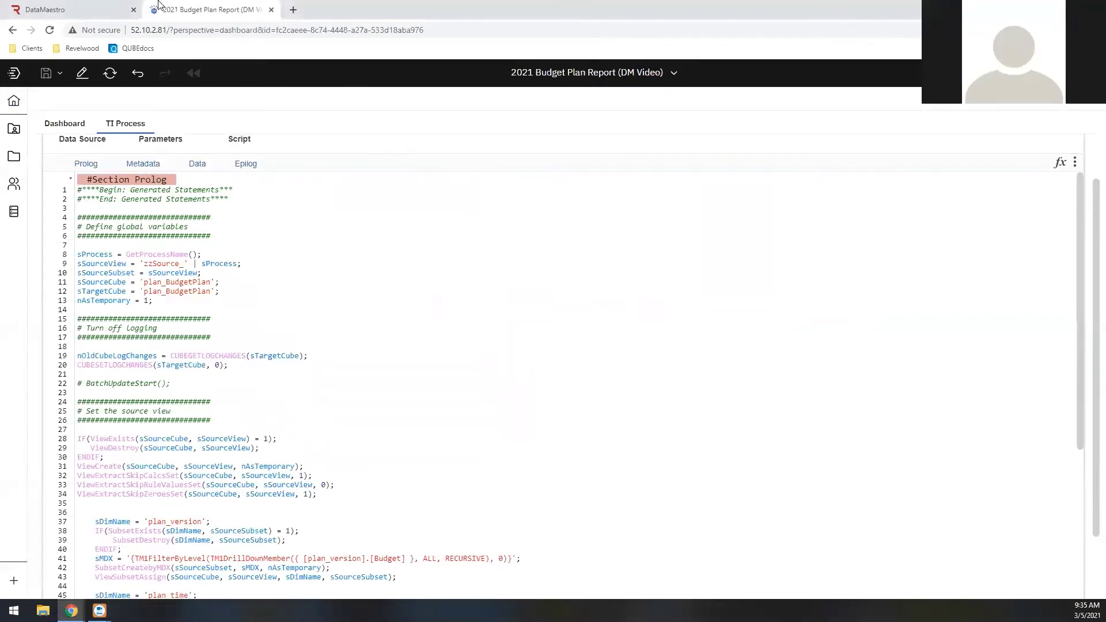
- Switch to DataMaestro and add a new task with the task type Copy
{"action": "left_click", "coordinate": [116, 6]}
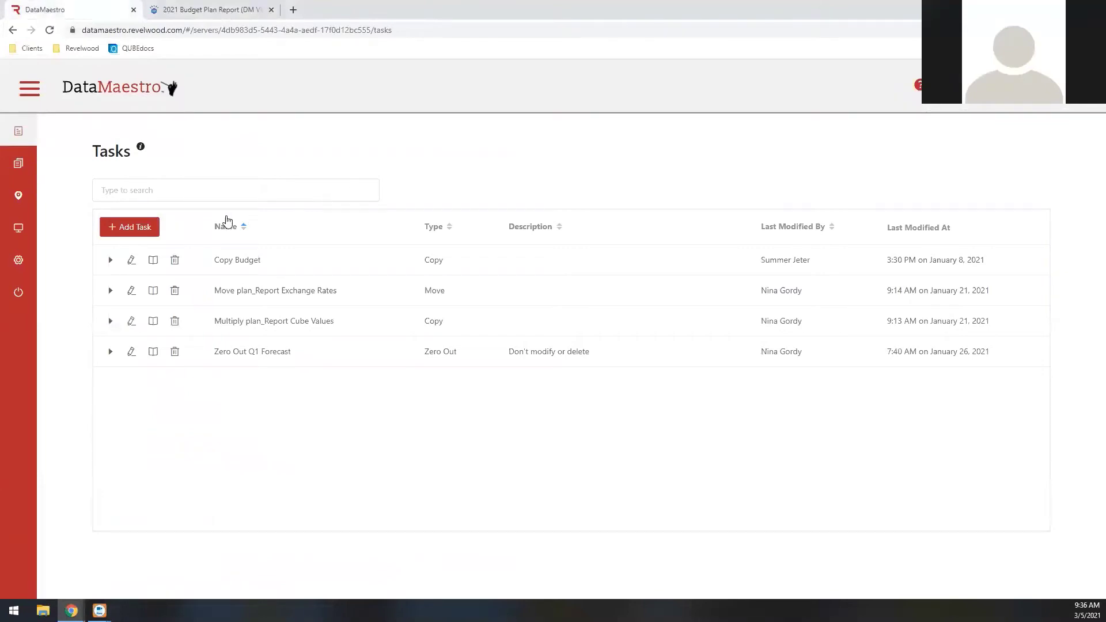
{"action": "left_click", "coordinate": [143, 226]}
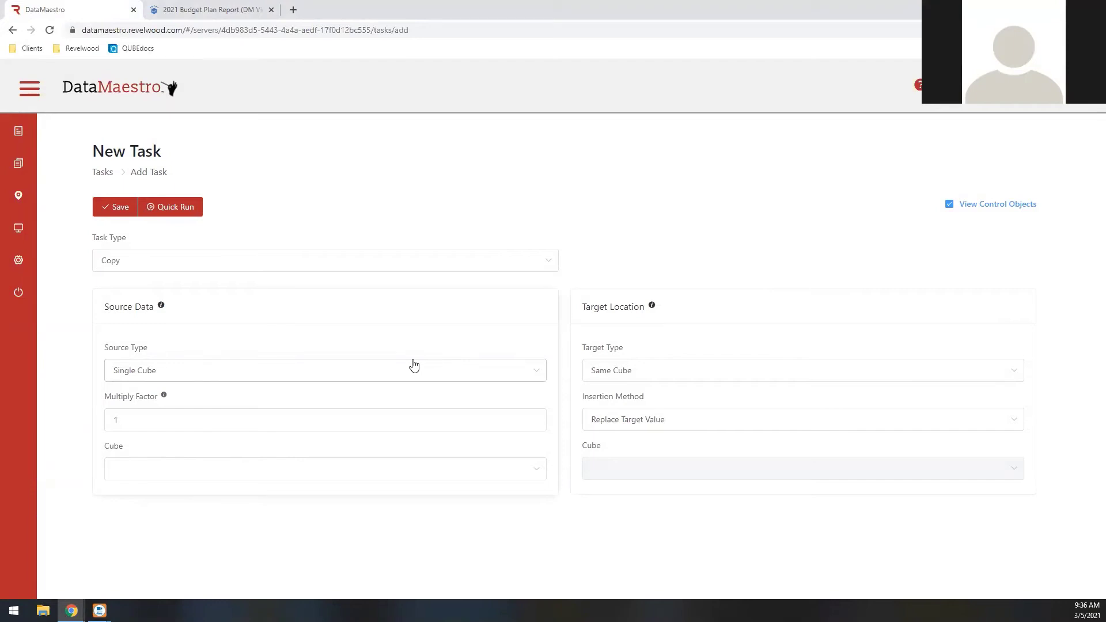
{"action": "left_click", "coordinate": [482, 266]}
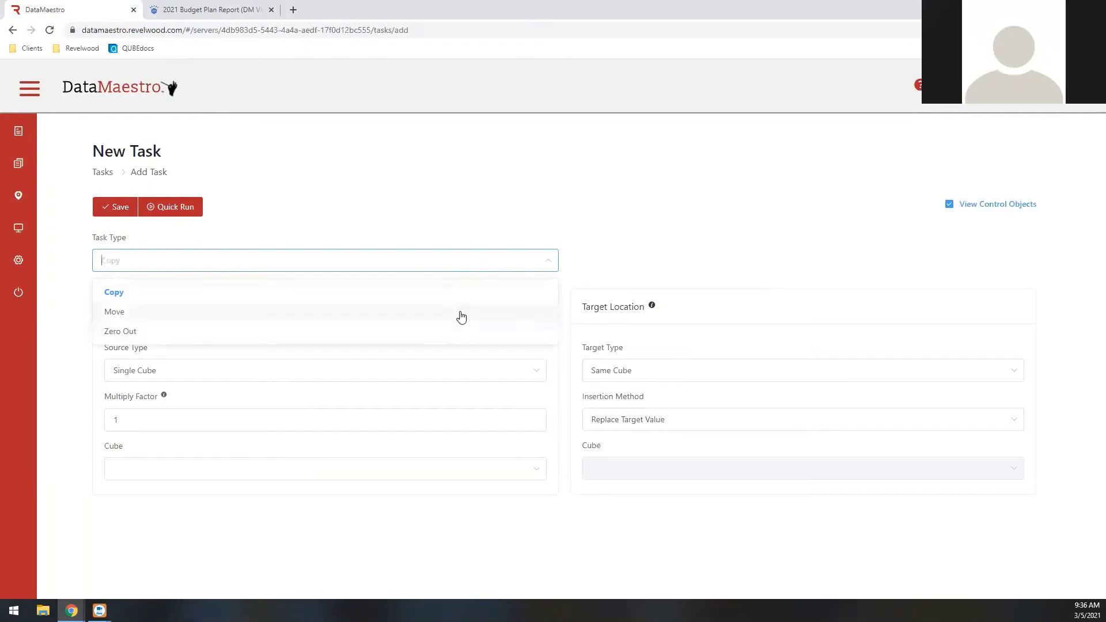
{"action": "left_click", "coordinate": [454, 293]}
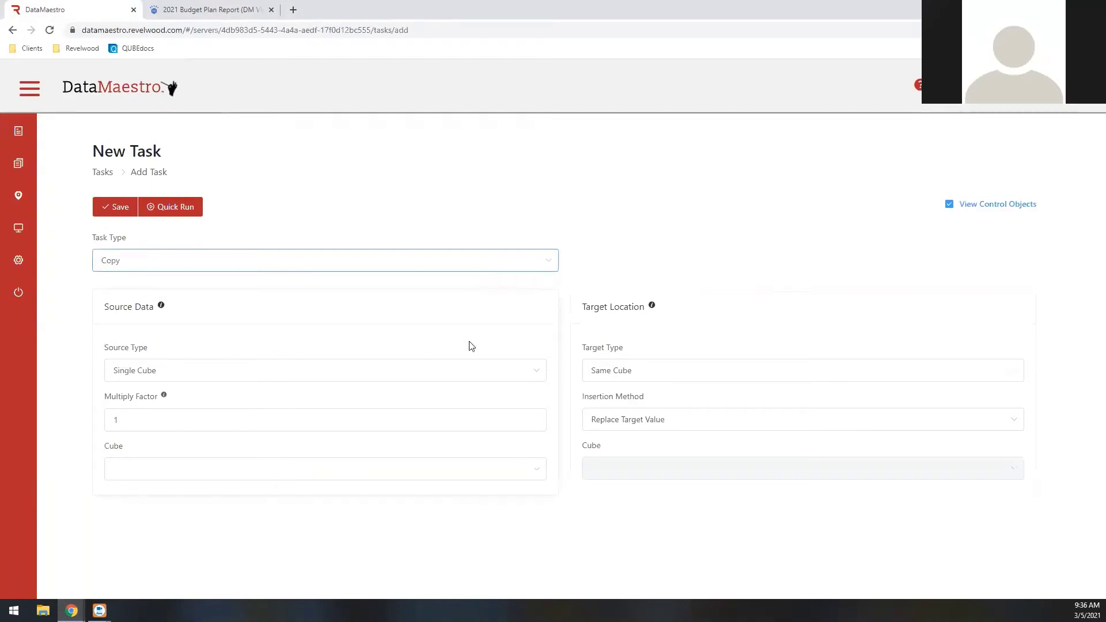
- Set the task's source type to Single Cube and view the explanation of the multiply factor
{"action": "left_click", "coordinate": [471, 377]}
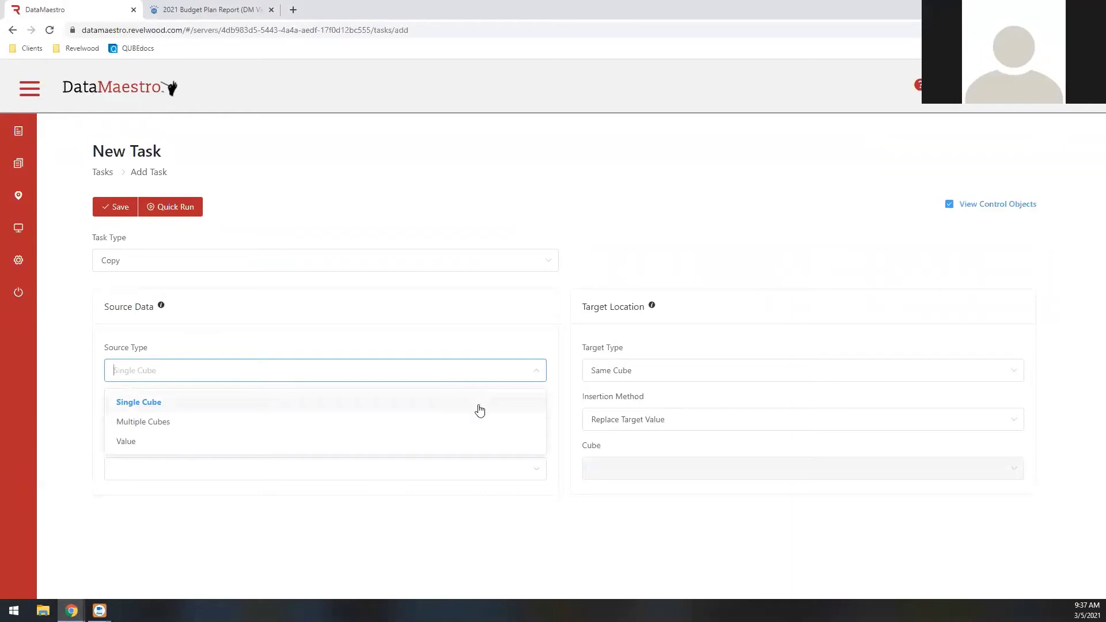
{"action": "left_click", "coordinate": [423, 407]}
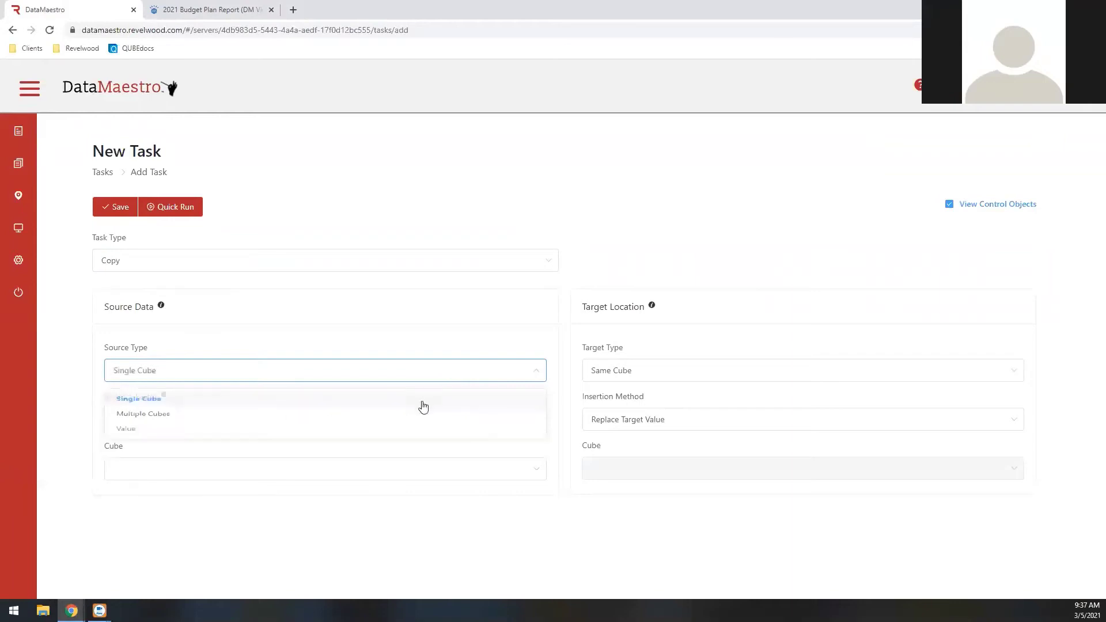
{"action": "left_click", "coordinate": [389, 423]}
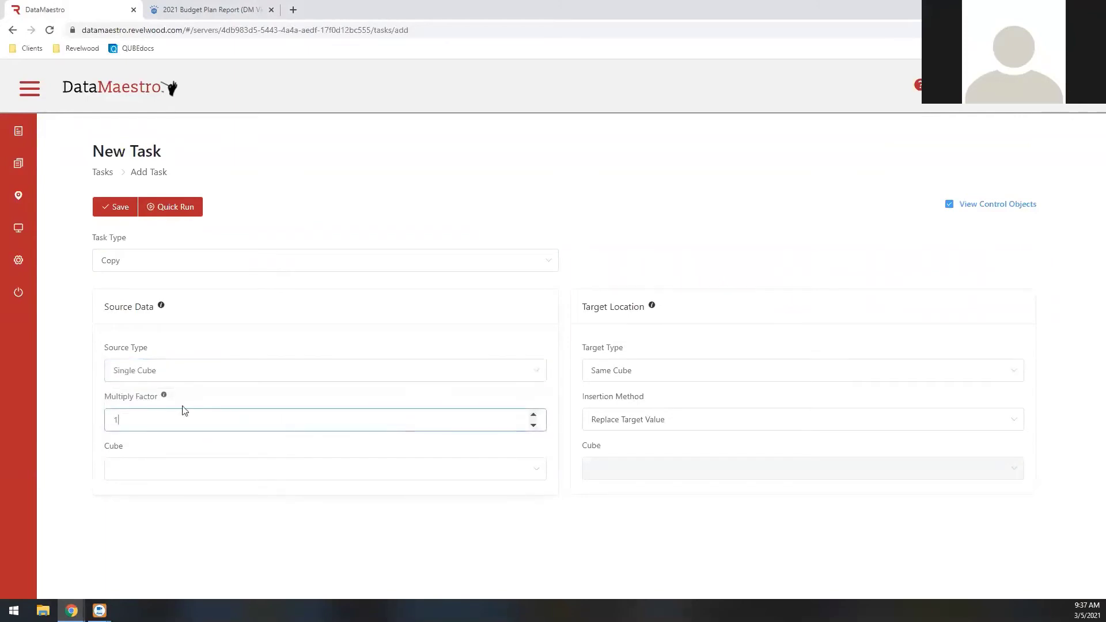
{"action": "mouse_move", "coordinate": [165, 397]}
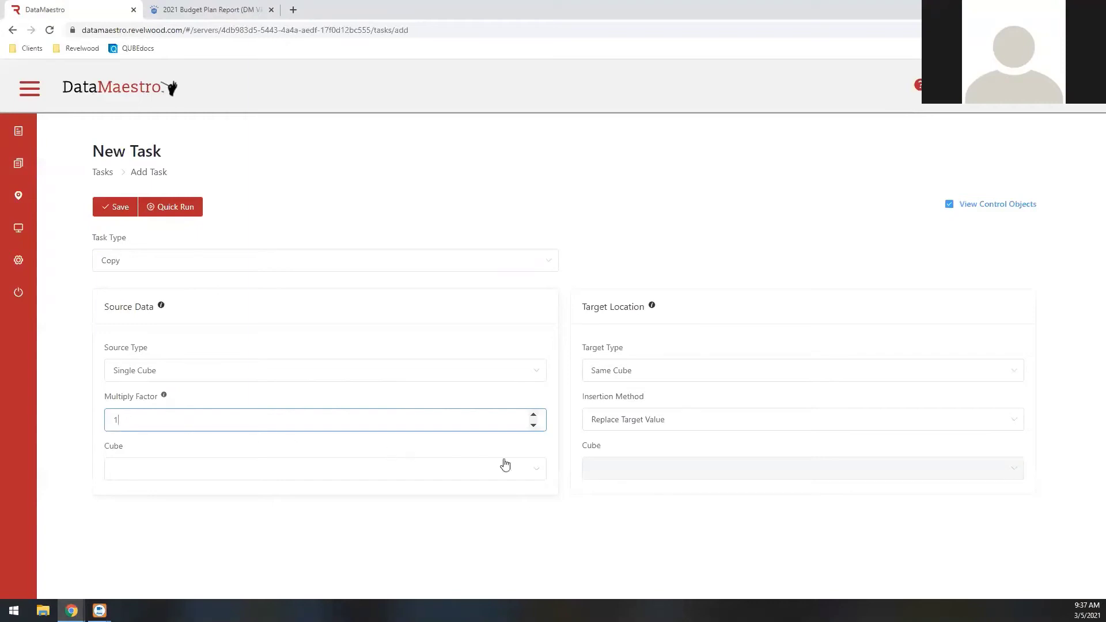
- Select plan_BudgetPlan as the source cube
{"action": "left_click", "coordinate": [538, 470]}
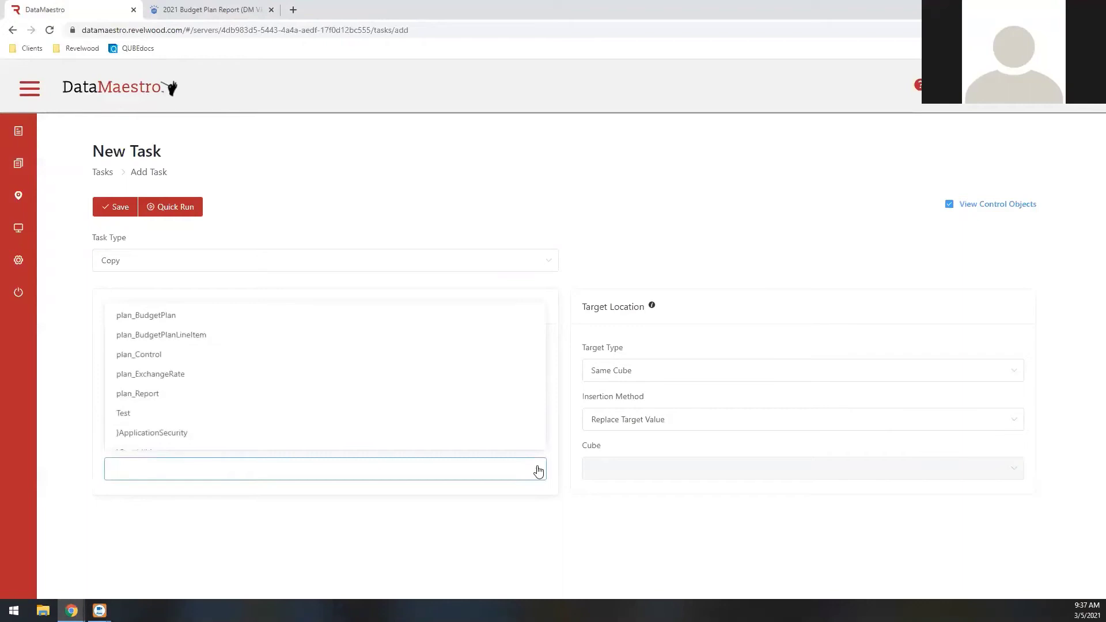
{"action": "left_click", "coordinate": [473, 322]}
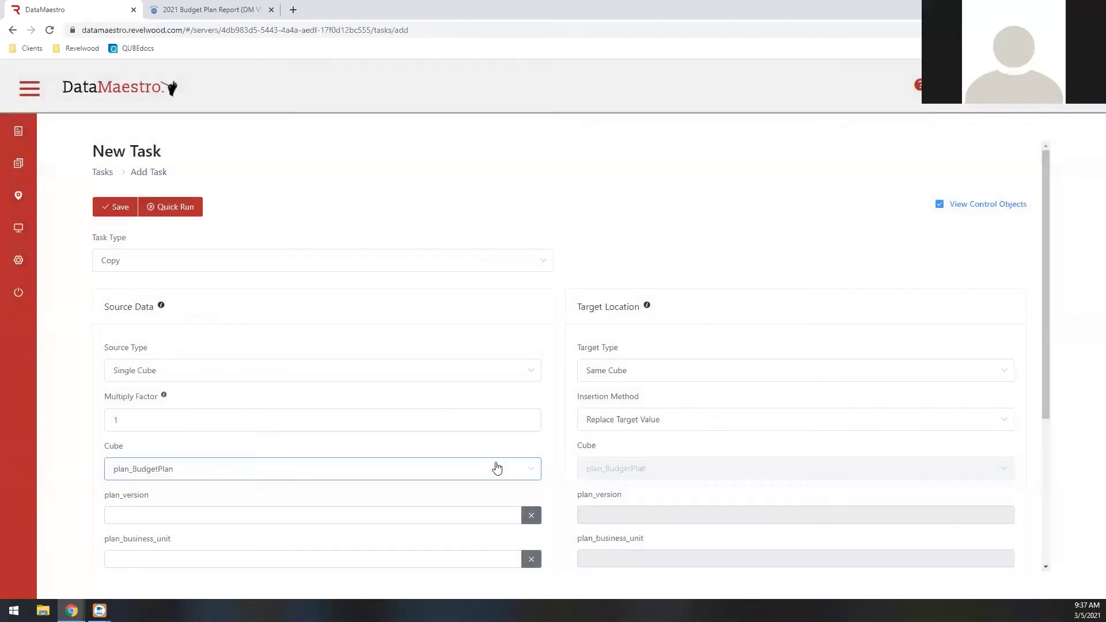
{"action": "scroll", "coordinate": [577, 454], "scroll_direction": "down", "scroll_amount": 4}
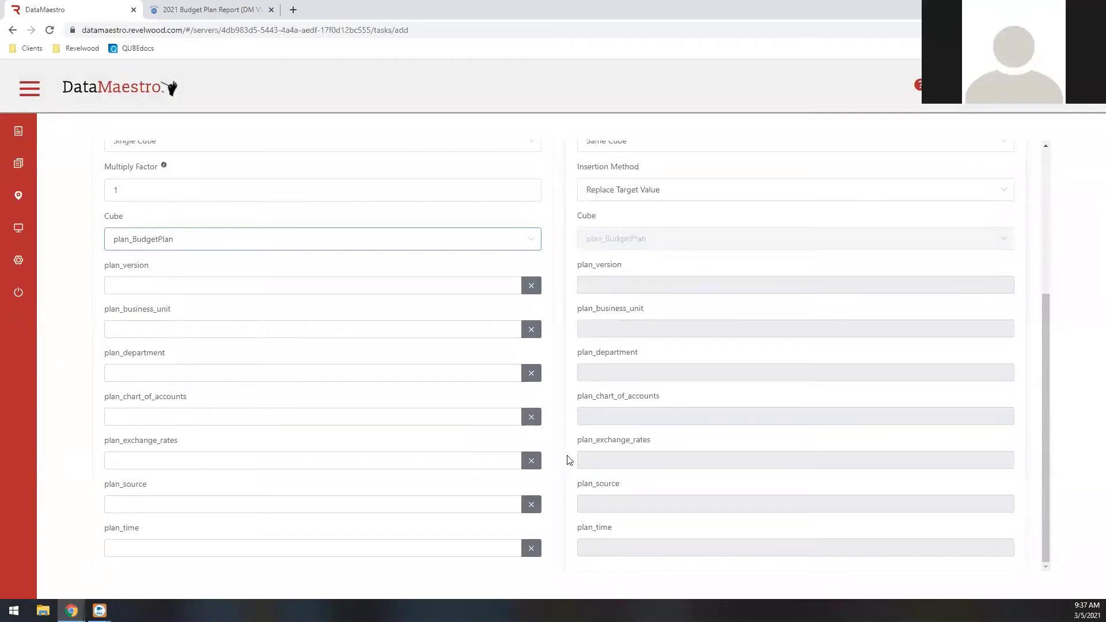
{"action": "left_click", "coordinate": [537, 239]}
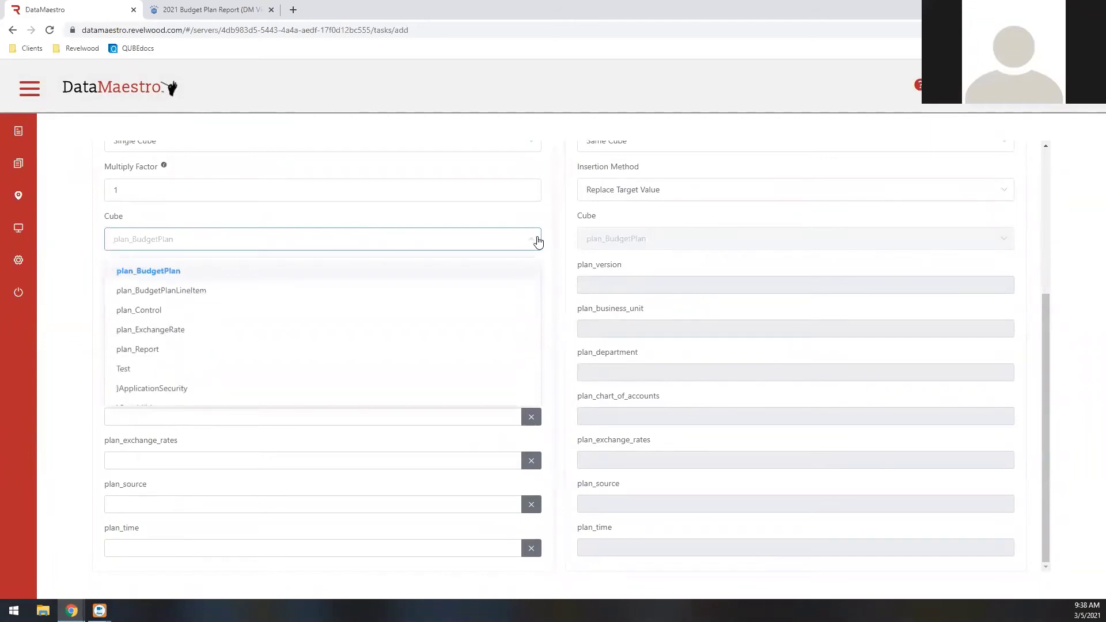
{"action": "left_click", "coordinate": [535, 266]}
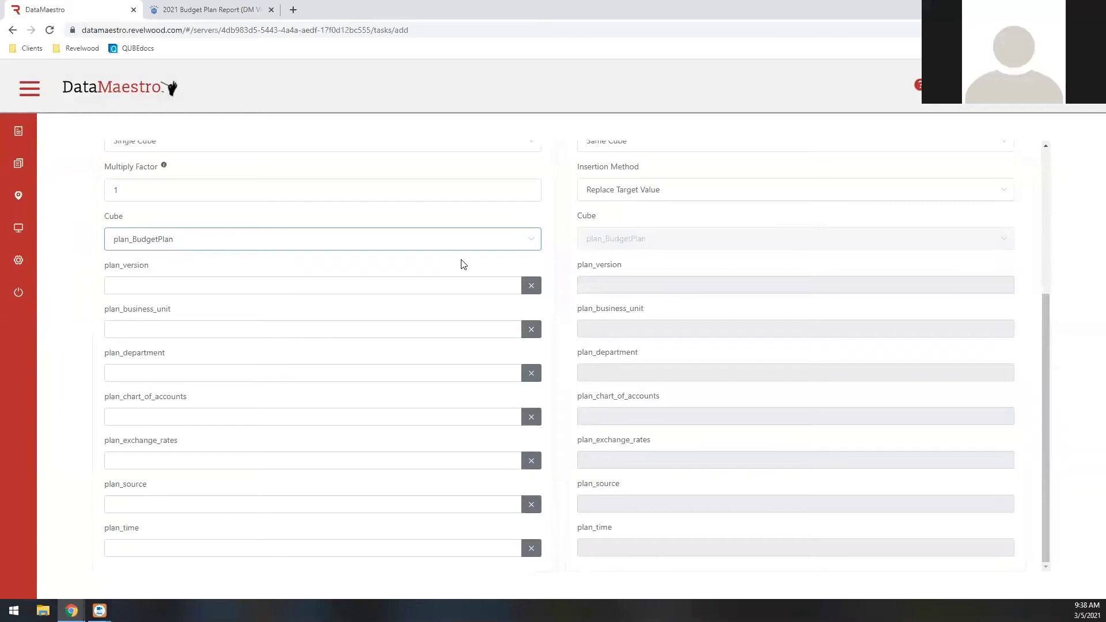
- Set the source plan_version dimension to the Budget member
{"action": "left_click", "coordinate": [463, 289]}
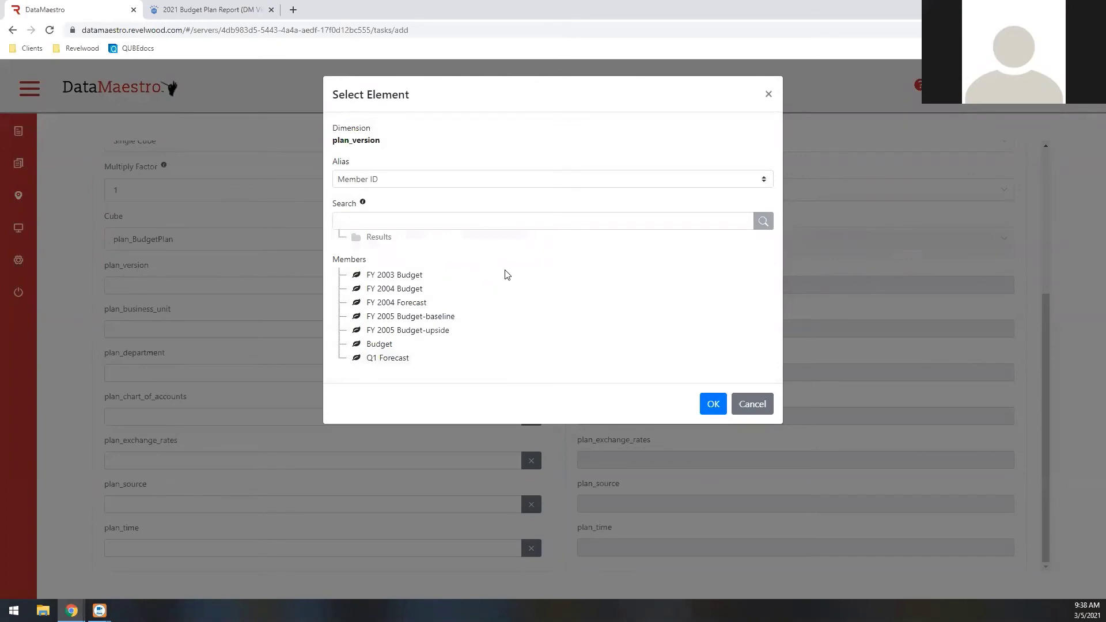
{"action": "left_click", "coordinate": [478, 185]}
{"action": "left_click", "coordinate": [478, 183]}
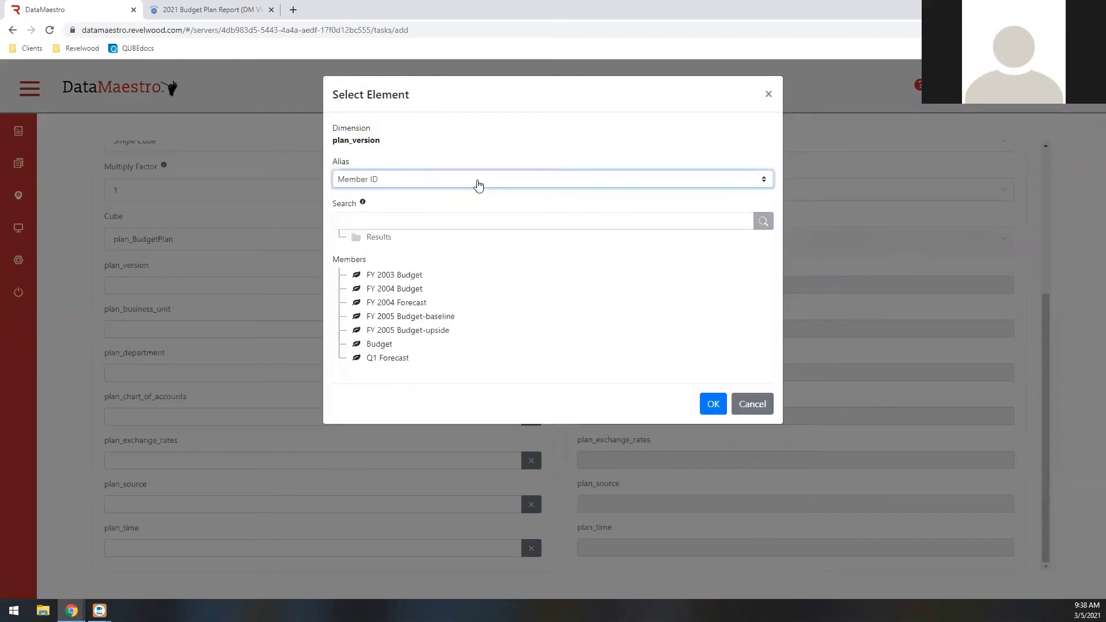
{"action": "left_click", "coordinate": [486, 222]}
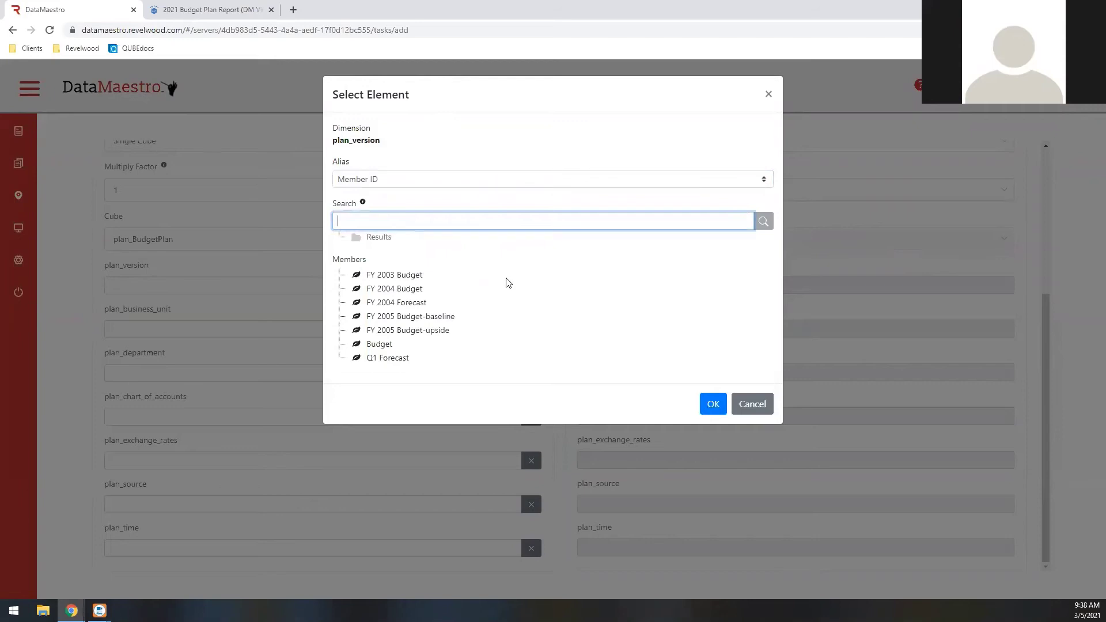
{"action": "left_click", "coordinate": [380, 344]}
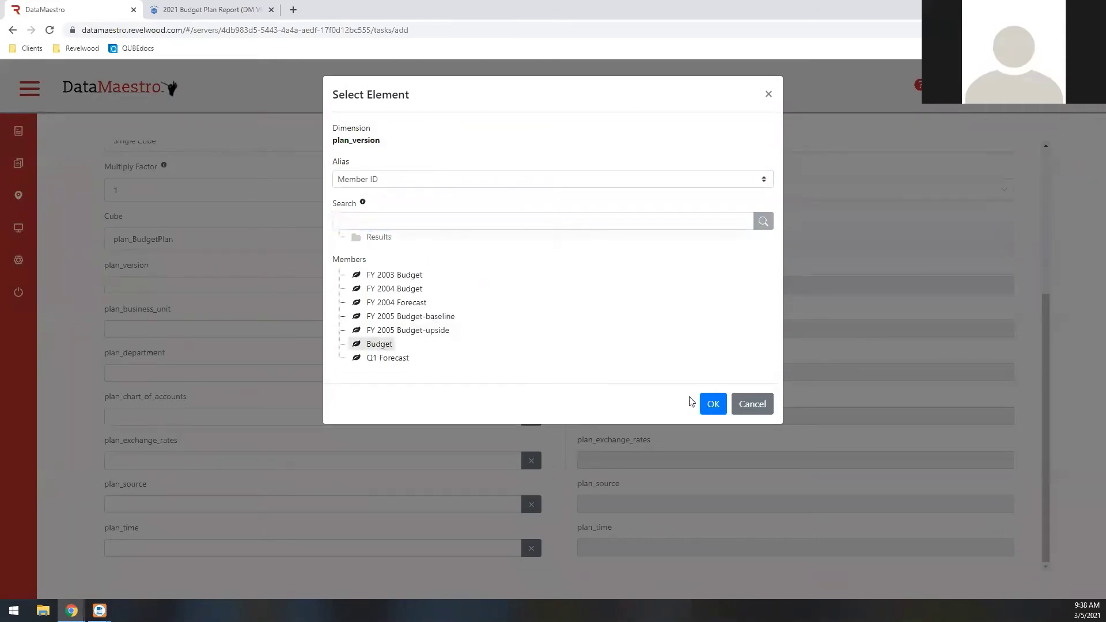
{"action": "left_click", "coordinate": [712, 404]}
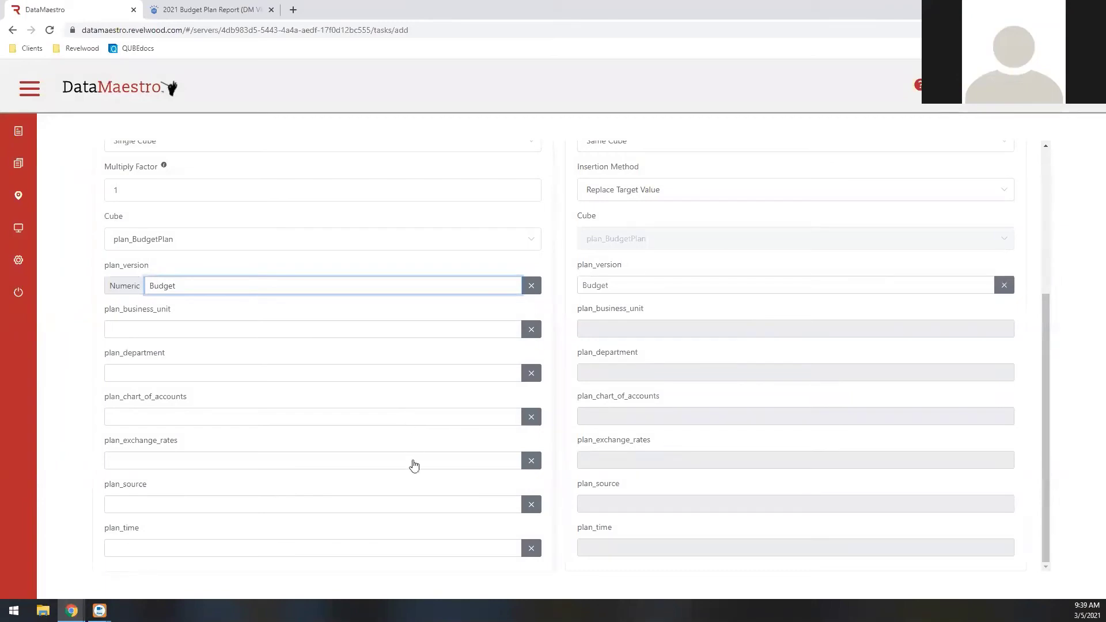
- Search the source plan_time dimension for 2021 and assign the consolidated 2021 member
{"action": "left_click", "coordinate": [419, 550]}
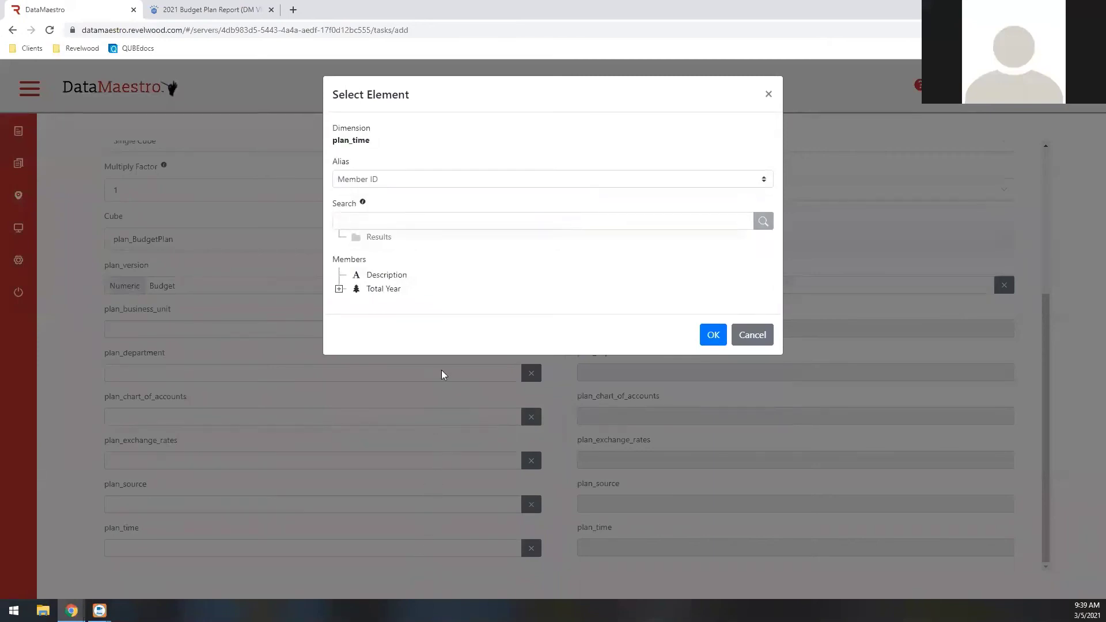
{"action": "left_click", "coordinate": [485, 221]}
{"action": "type", "text": "2021"}
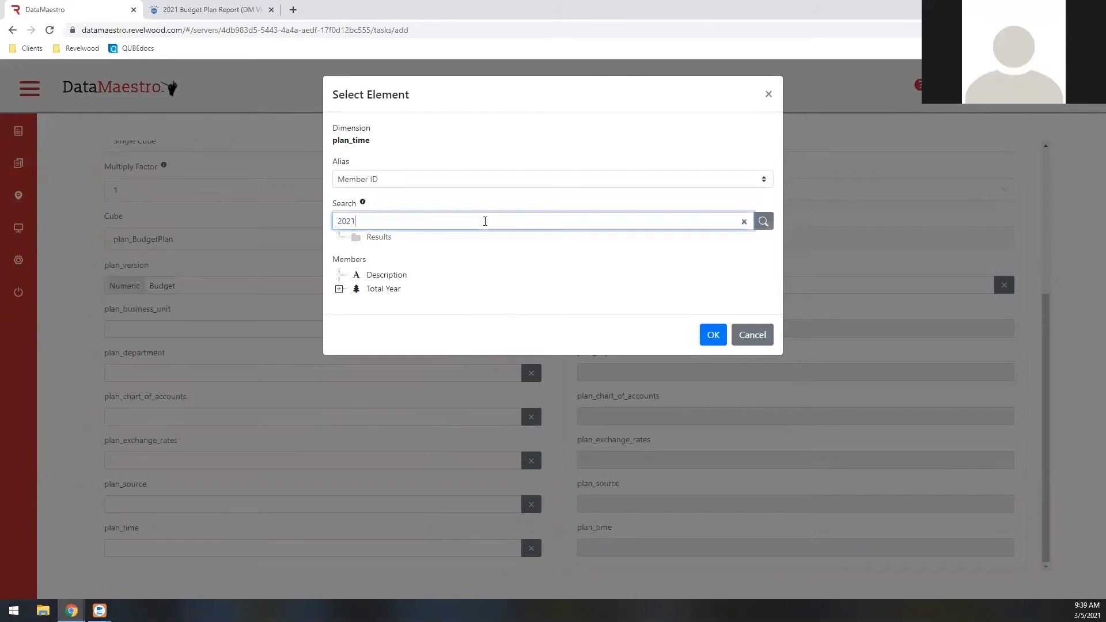
{"action": "key", "text": "Return"}
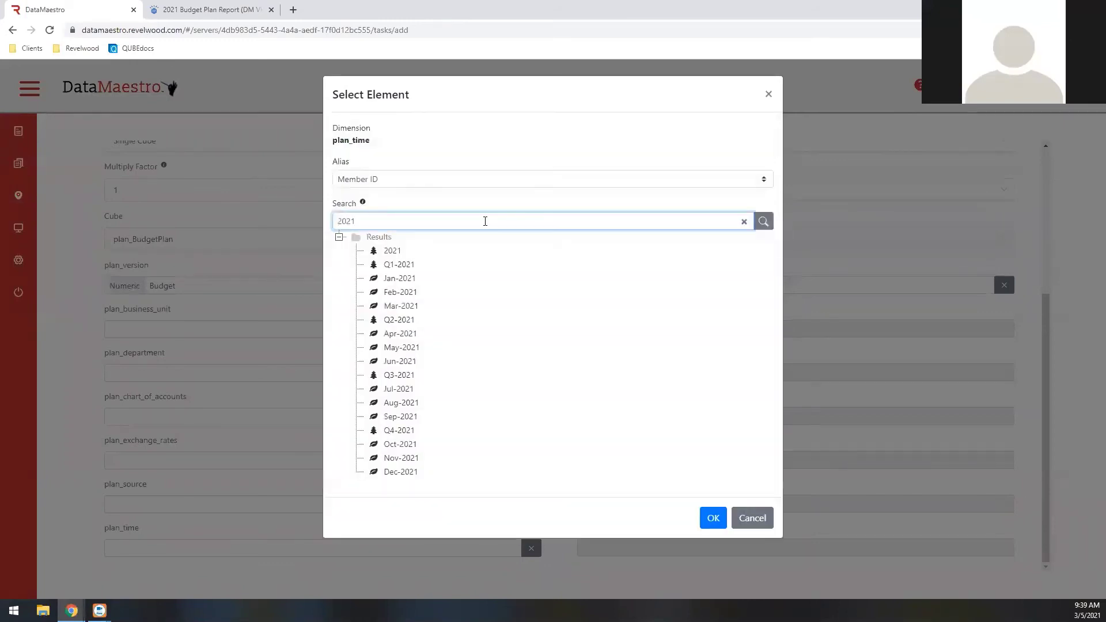
{"action": "left_click", "coordinate": [392, 251]}
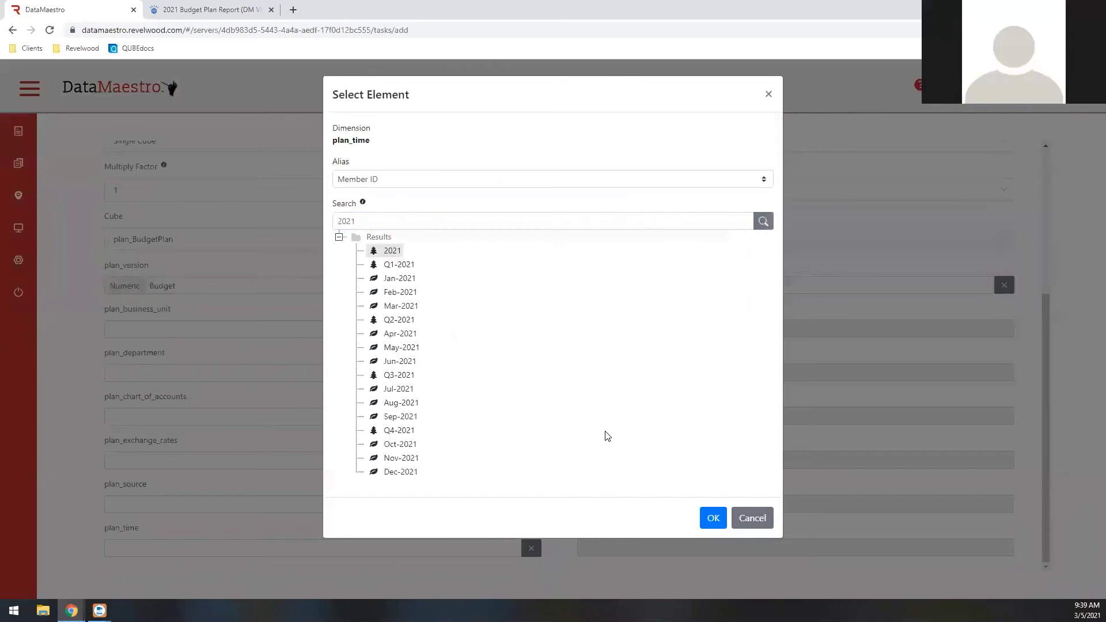
{"action": "left_click", "coordinate": [713, 517]}
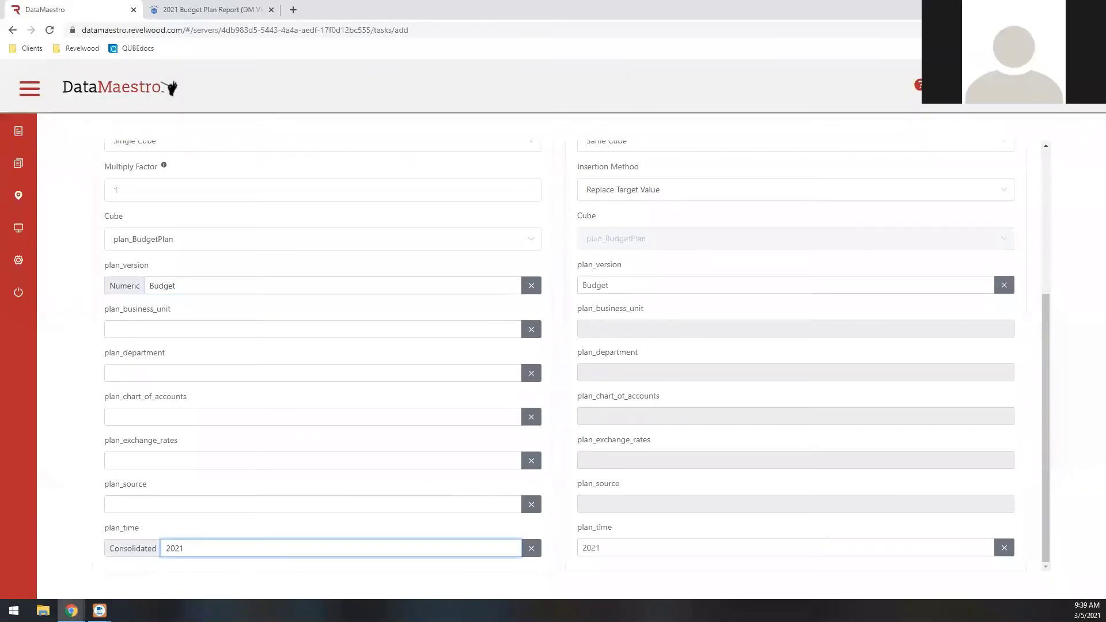
- Set the target type to Same Cube and the insertion method to Replace Target Value
{"action": "scroll", "coordinate": [780, 309], "scroll_direction": "up", "scroll_amount": 1}
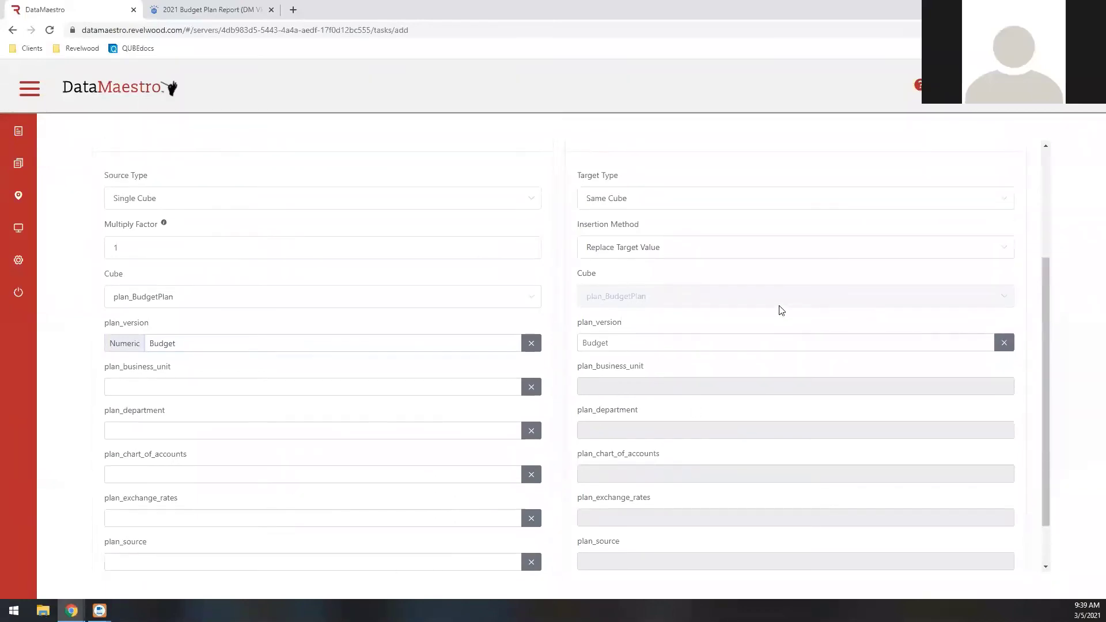
{"action": "scroll", "coordinate": [789, 167], "scroll_direction": "up", "scroll_amount": 1}
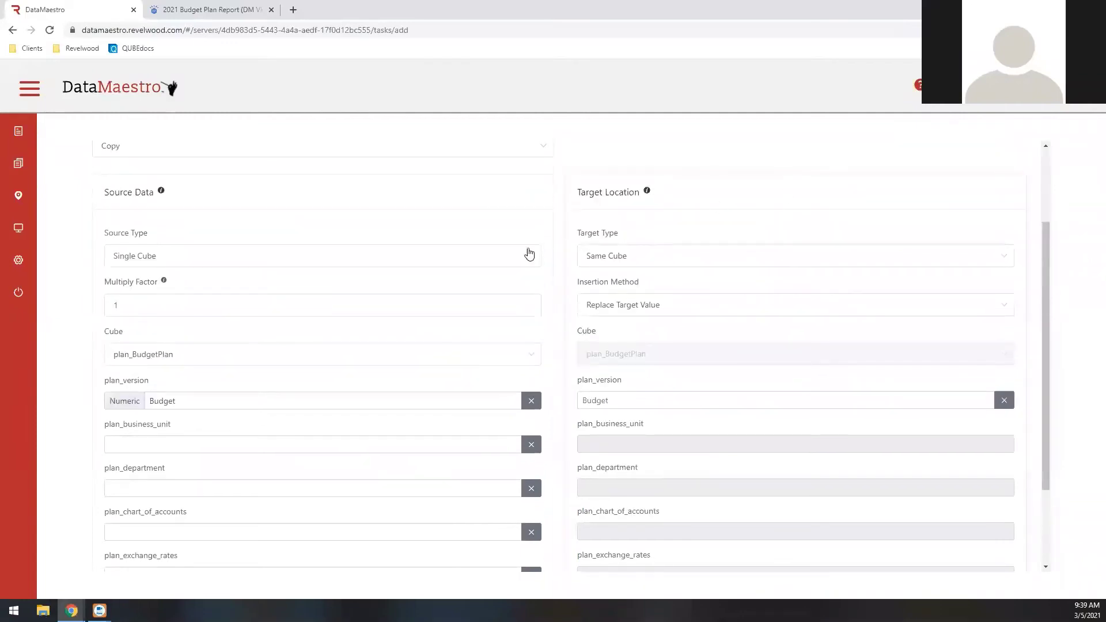
{"action": "scroll", "coordinate": [702, 237], "scroll_direction": "up", "scroll_amount": 1}
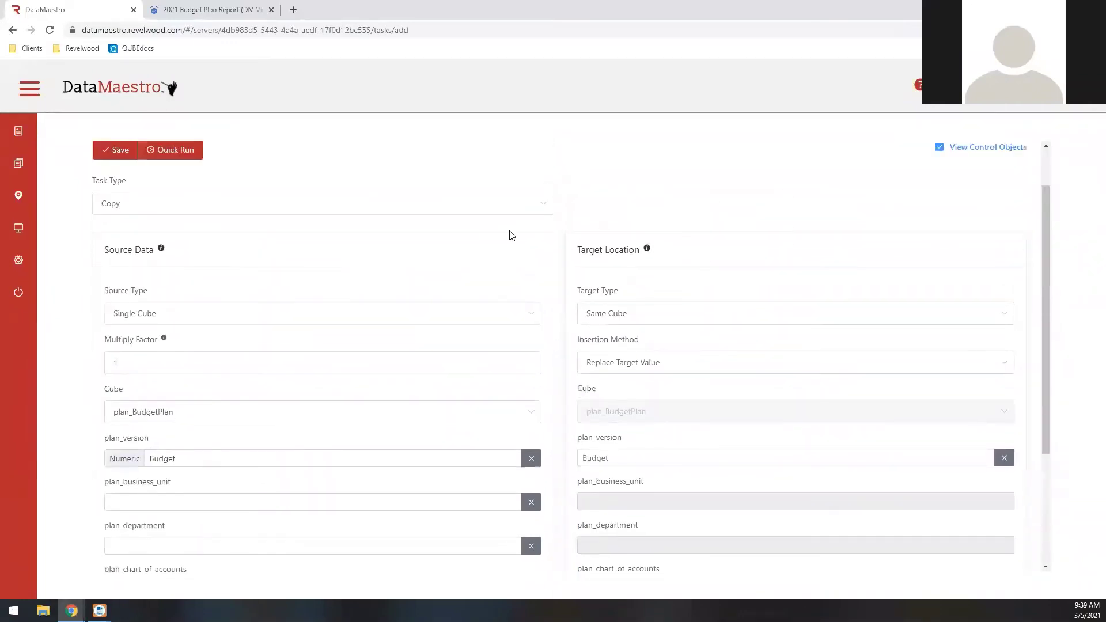
{"action": "left_click", "coordinate": [837, 321]}
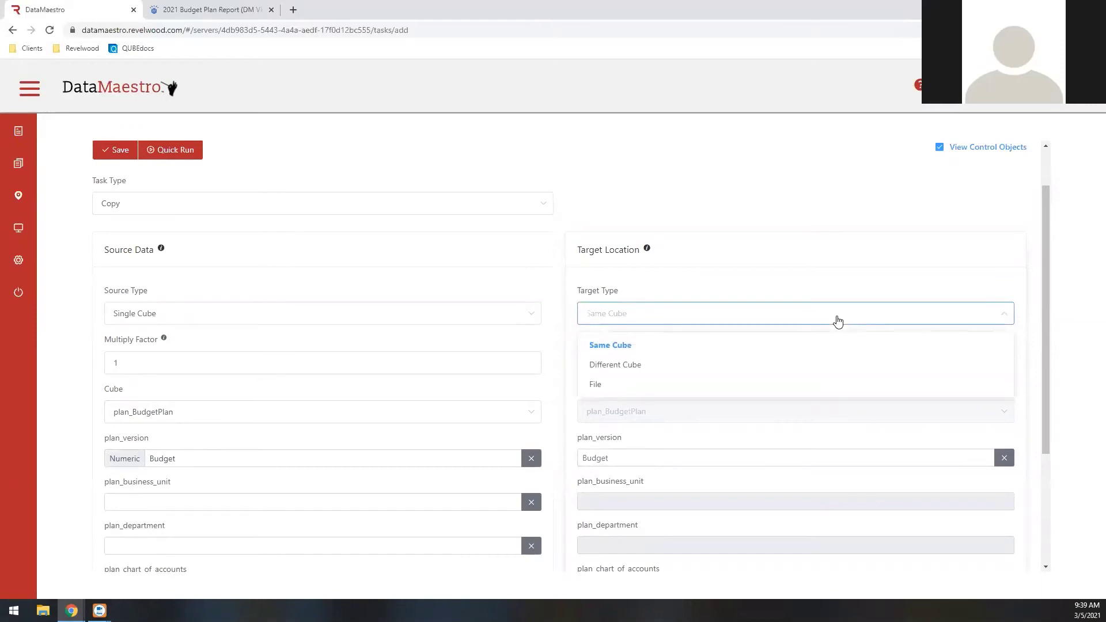
{"action": "left_click", "coordinate": [842, 346]}
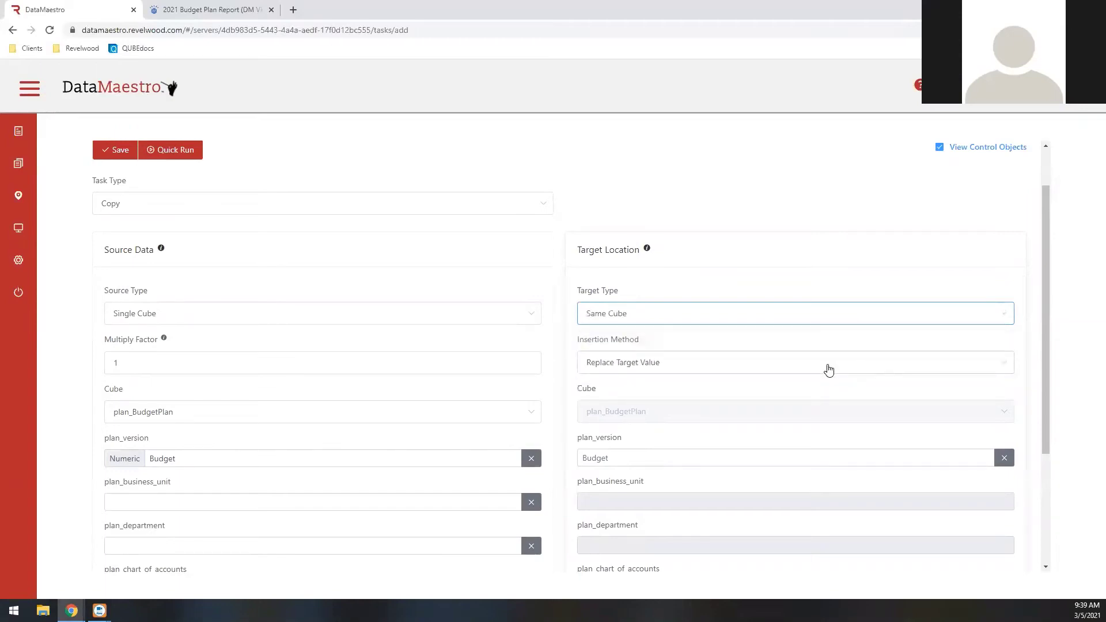
{"action": "left_click", "coordinate": [828, 370]}
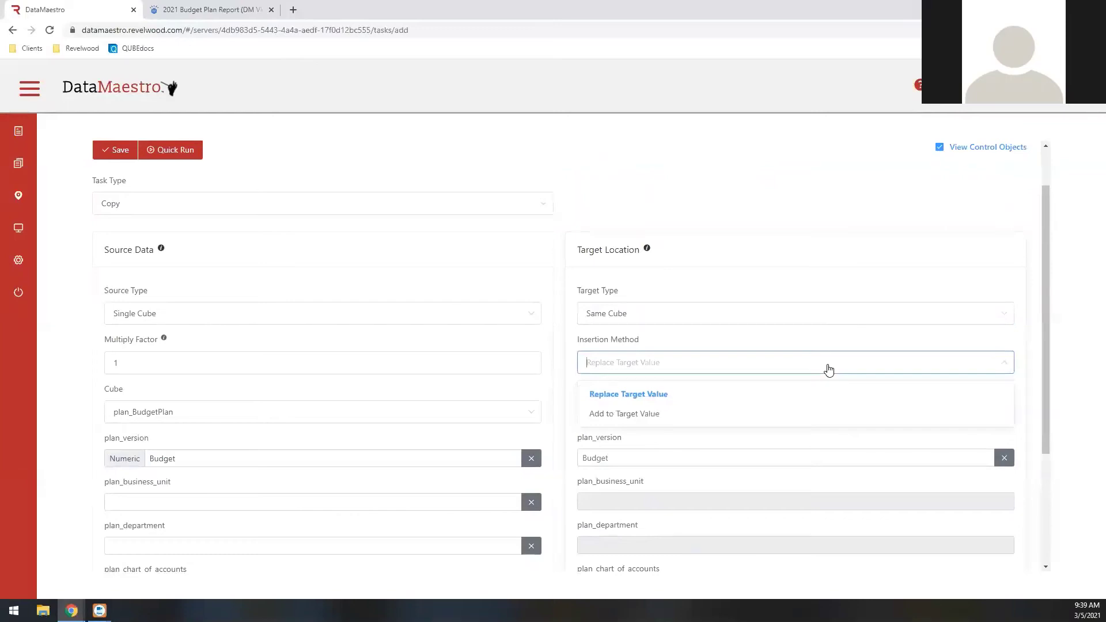
{"action": "left_click", "coordinate": [808, 400]}
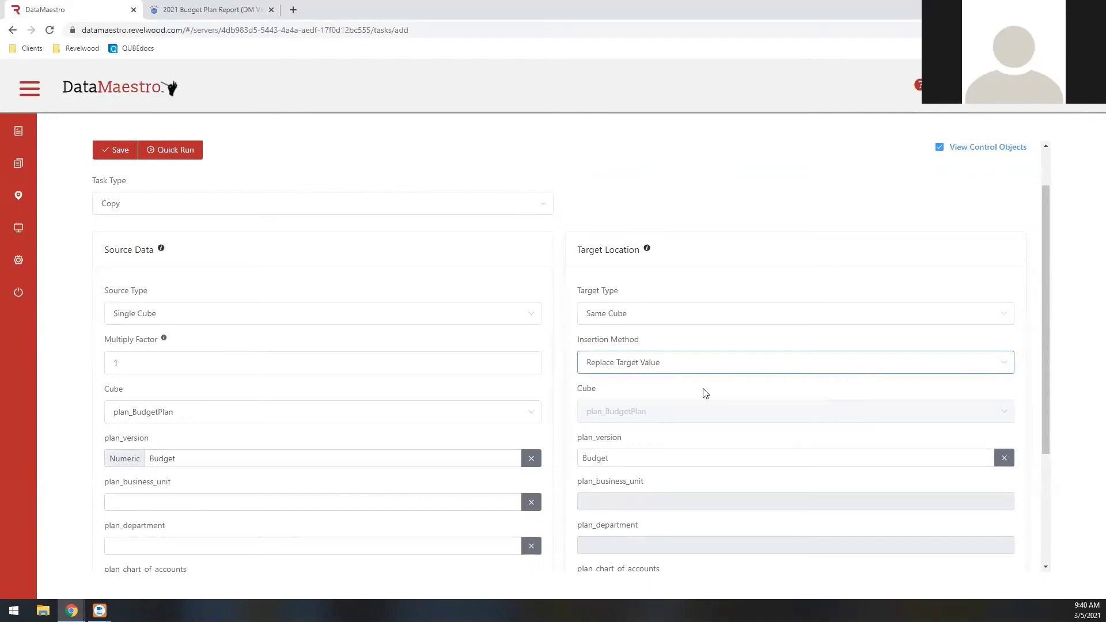
{"action": "scroll", "coordinate": [705, 393], "scroll_direction": "down", "scroll_amount": 2}
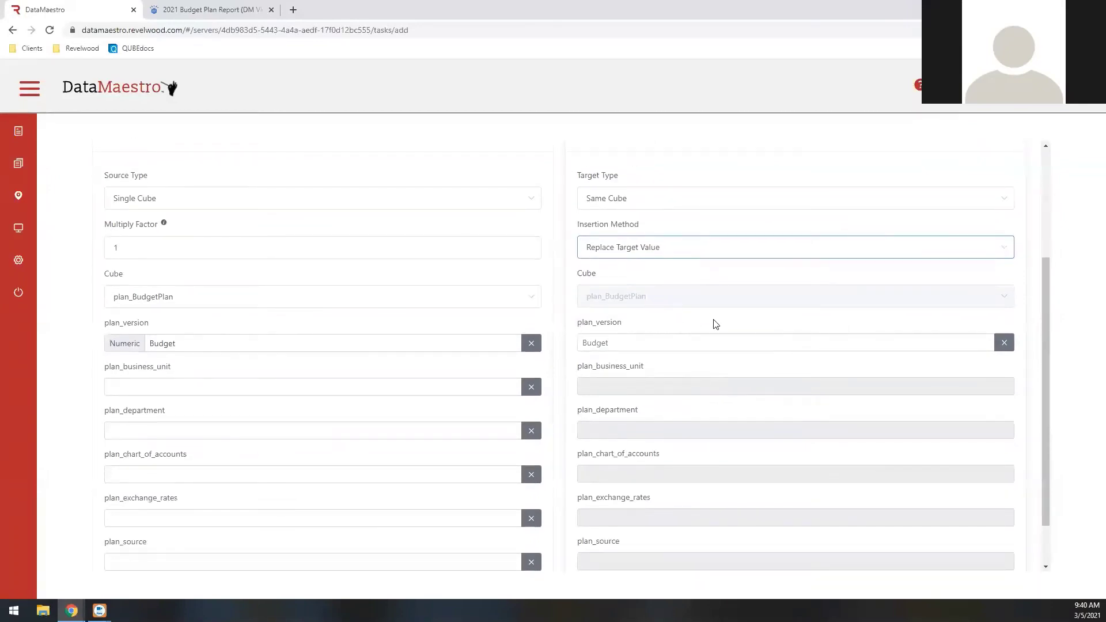
- Set the target plan_version dimension to the Q1 Forecast member
{"action": "scroll", "coordinate": [735, 325], "scroll_direction": "down", "scroll_amount": 1}
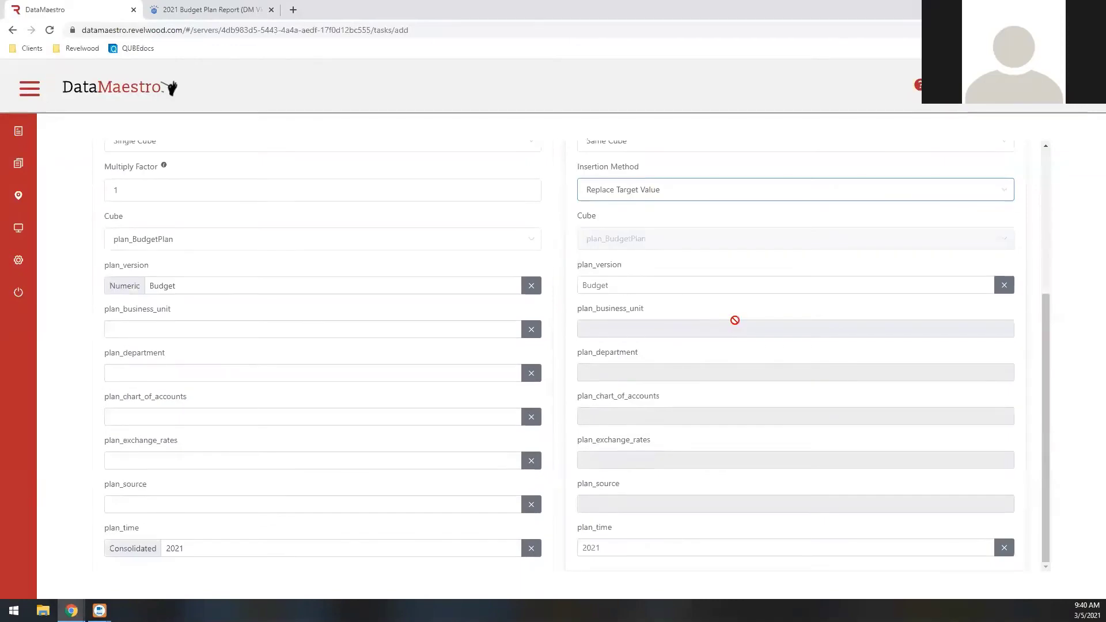
{"action": "left_click", "coordinate": [756, 288]}
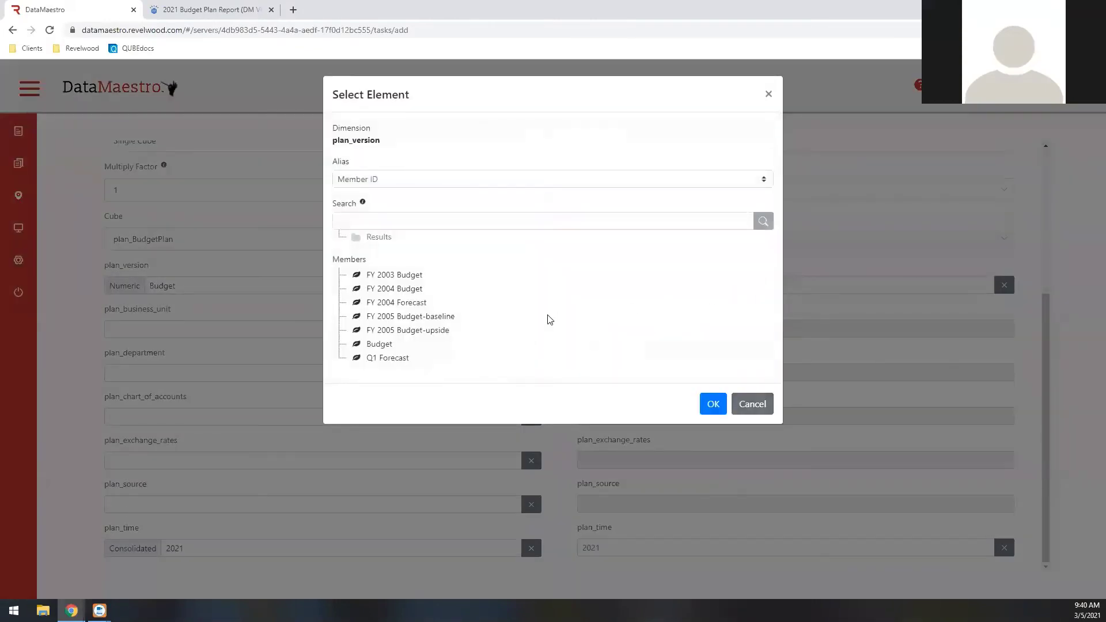
{"action": "left_click", "coordinate": [407, 359]}
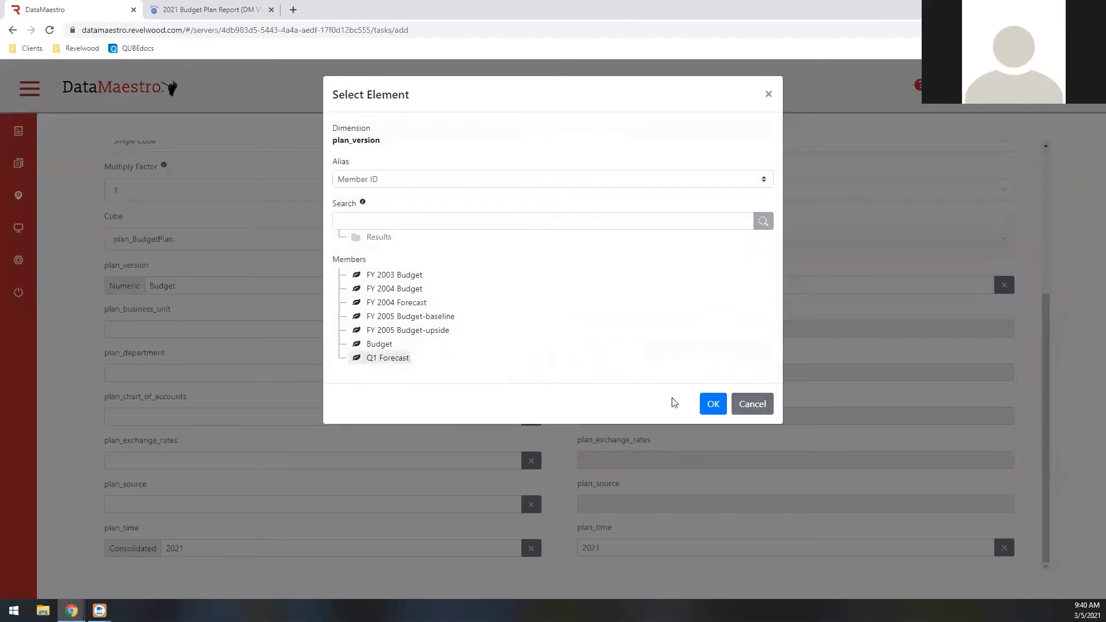
{"action": "left_click", "coordinate": [712, 404]}
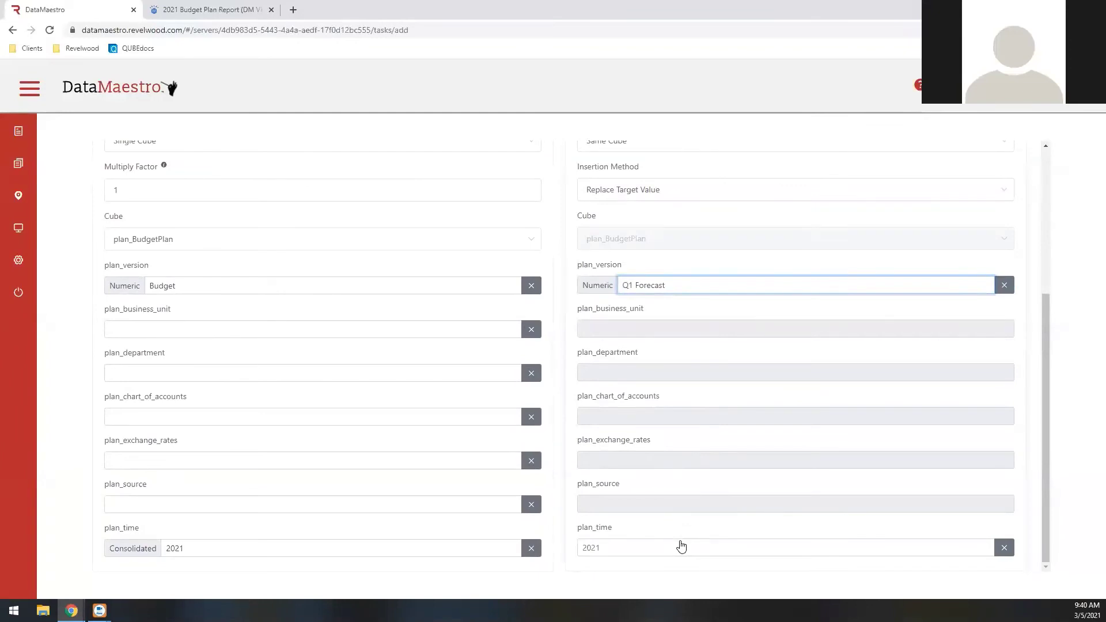
- Save the task under the name "Copy Budget to Q1 Forecast" and run it
{"action": "scroll", "coordinate": [739, 439], "scroll_direction": "up", "scroll_amount": 3}
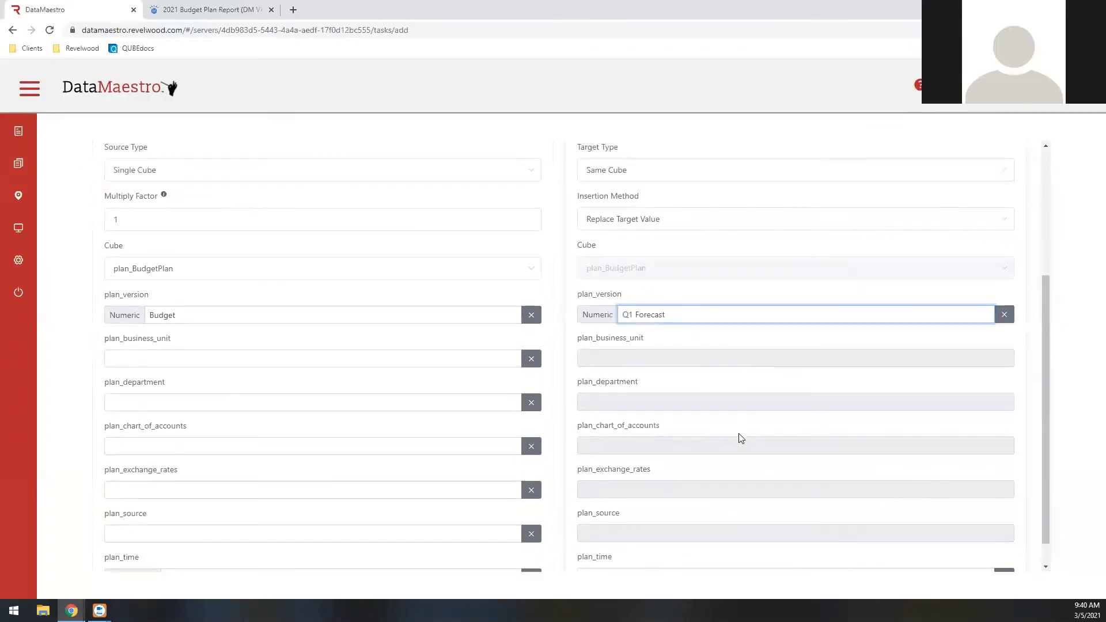
{"action": "scroll", "coordinate": [740, 439], "scroll_direction": "up", "scroll_amount": 1}
{"action": "left_click", "coordinate": [752, 267]}
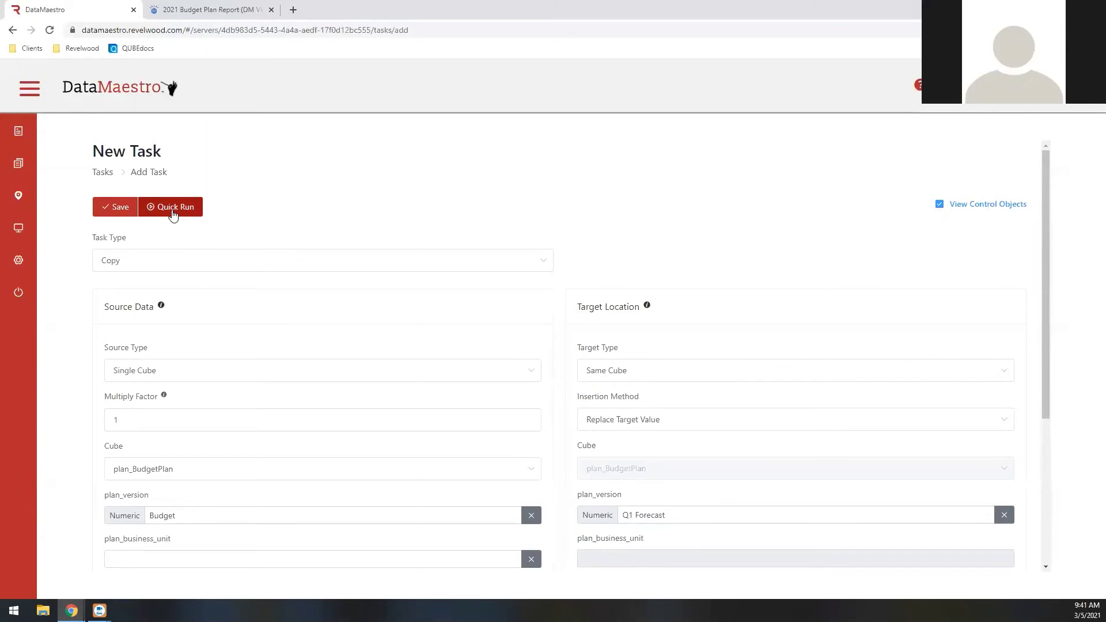
{"action": "left_click", "coordinate": [118, 207]}
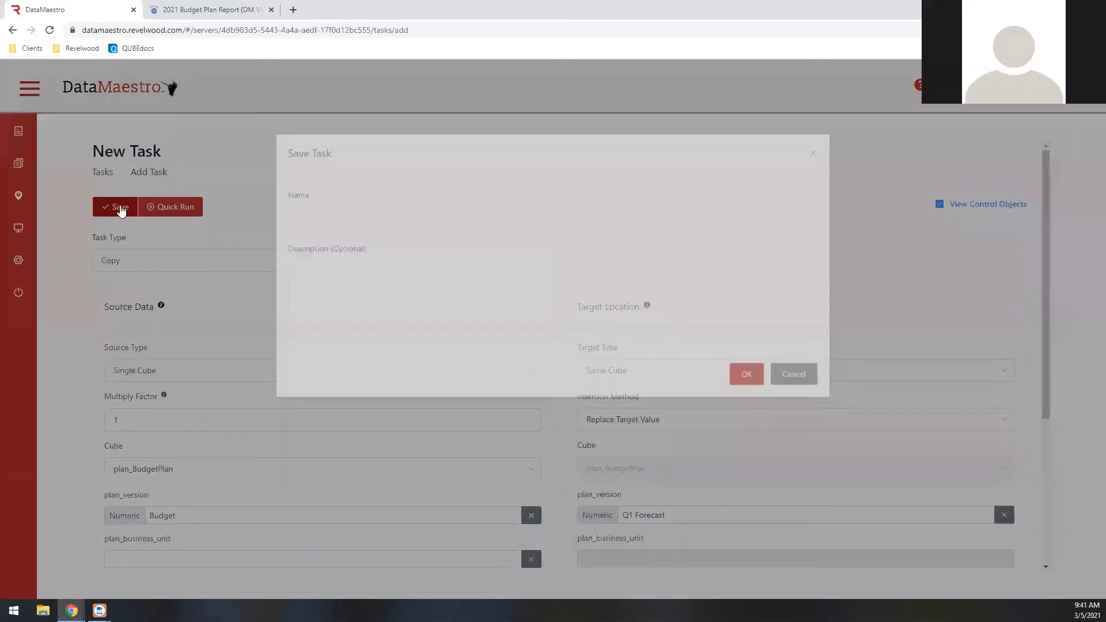
{"action": "left_click", "coordinate": [428, 227]}
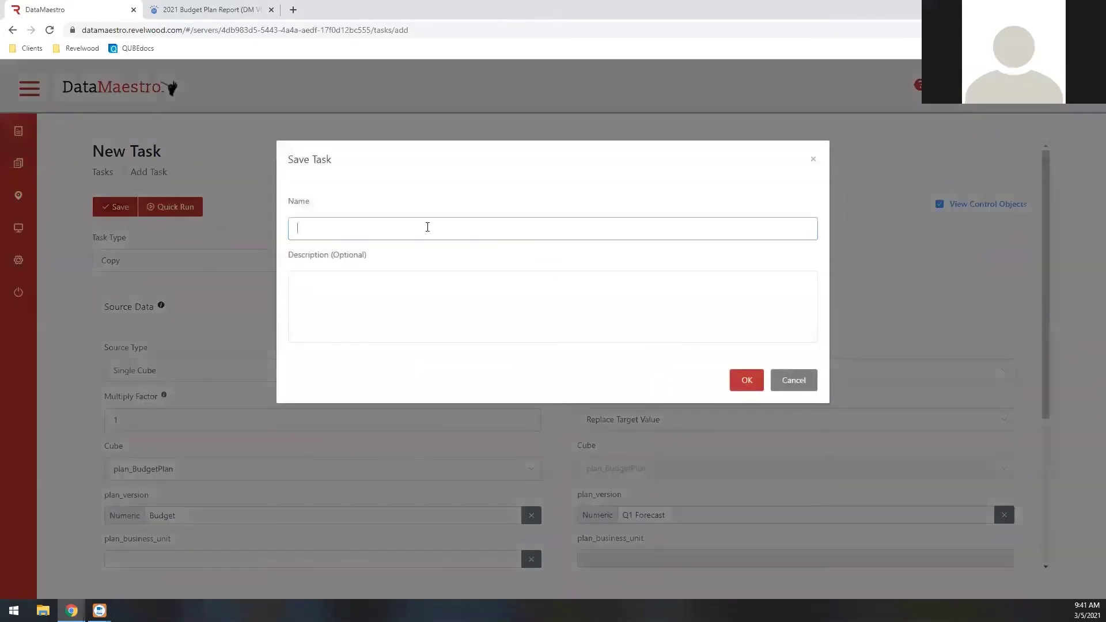
{"action": "type", "text": "Copy Budget to Q1 F"}
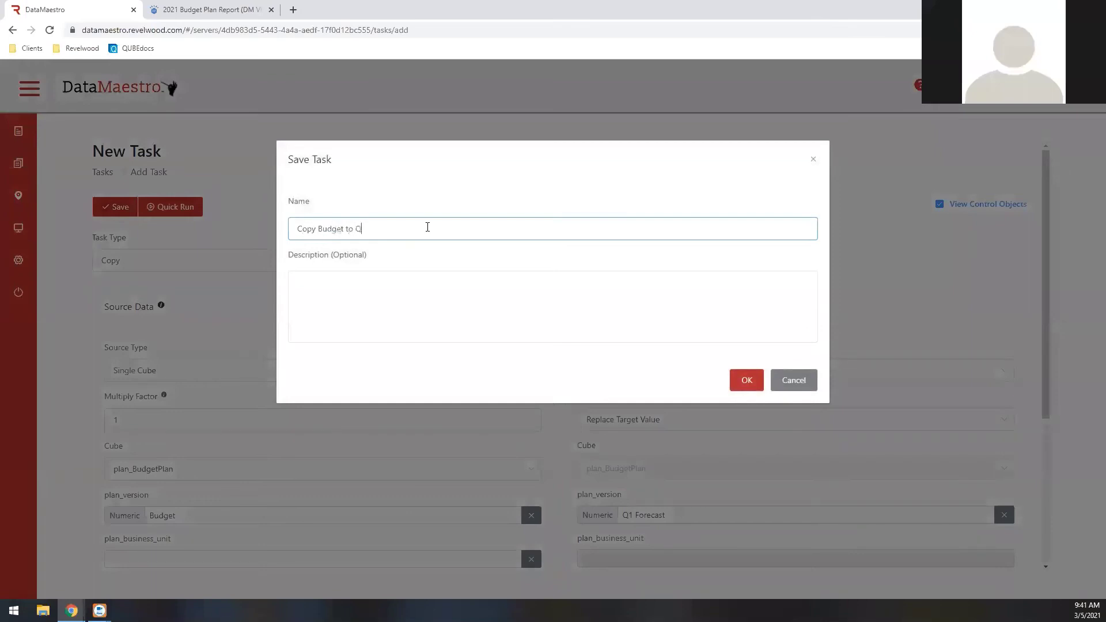
{"action": "type", "text": "orecast"}
{"action": "left_click", "coordinate": [747, 380]}
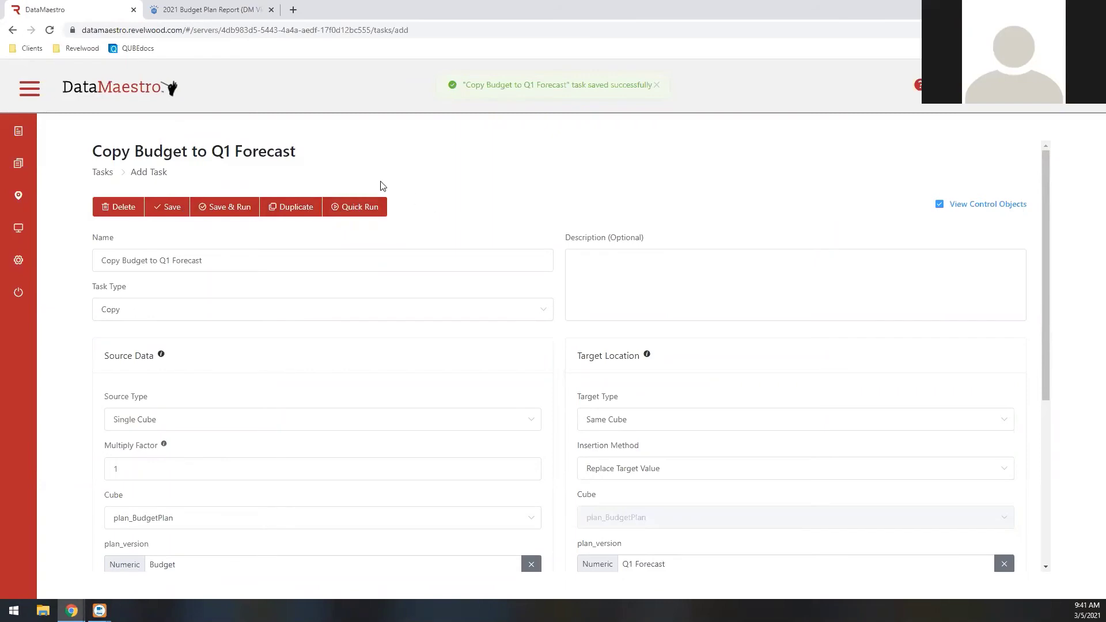
{"action": "left_click", "coordinate": [228, 209]}
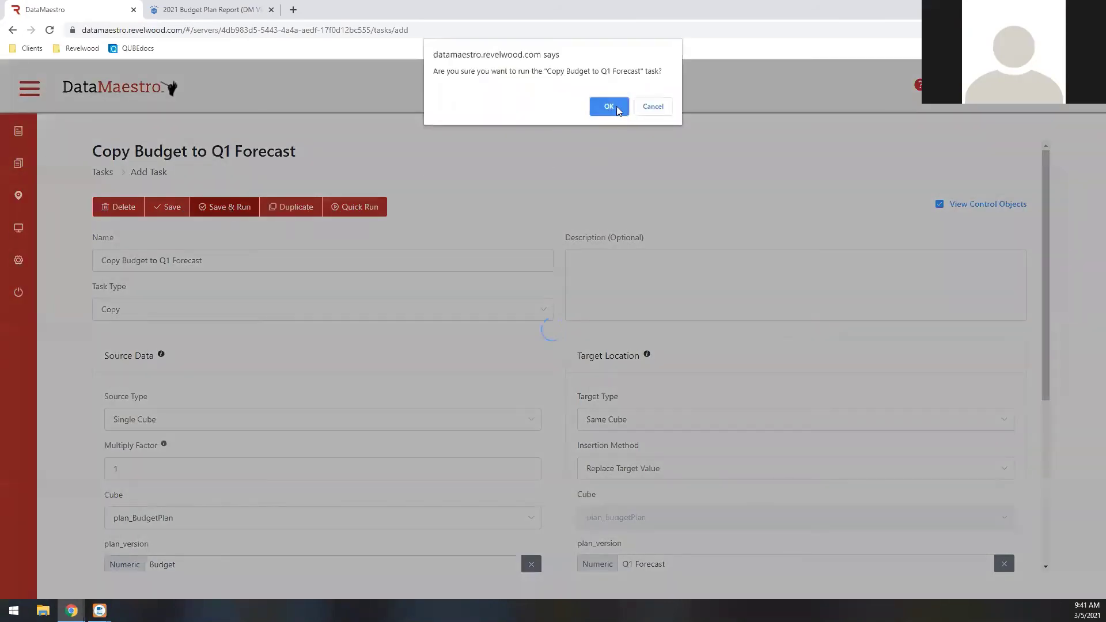
{"action": "left_click", "coordinate": [616, 106]}
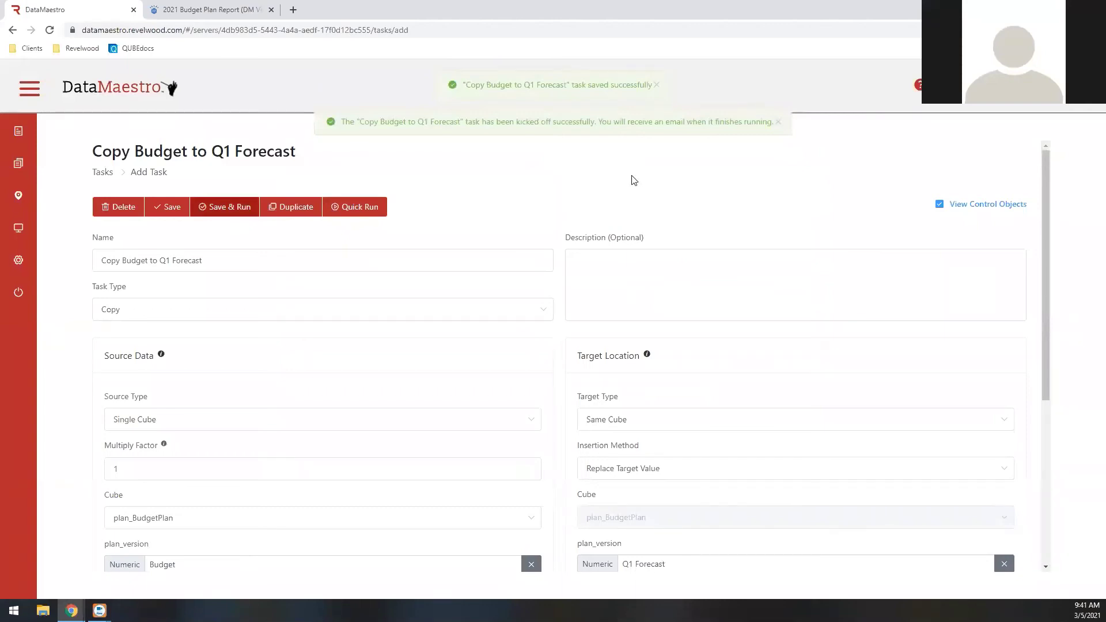
- Switch to the 2021 Budget Plan Report and refresh its dashboard to compare Budget with Q1 Forecast
{"action": "left_click", "coordinate": [241, 12]}
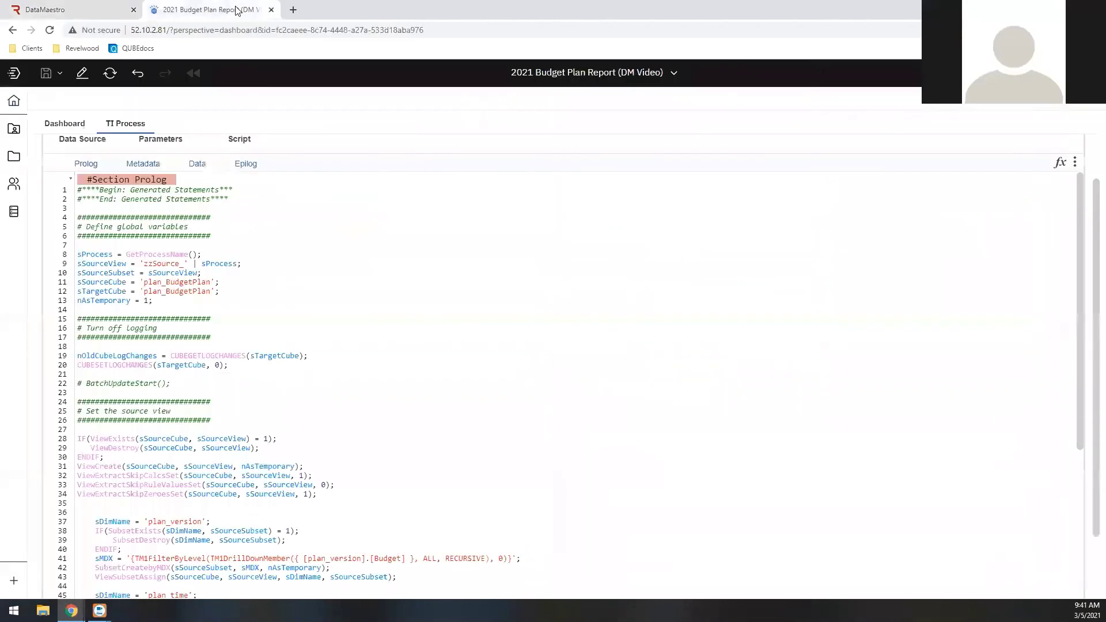
{"action": "left_click", "coordinate": [70, 126]}
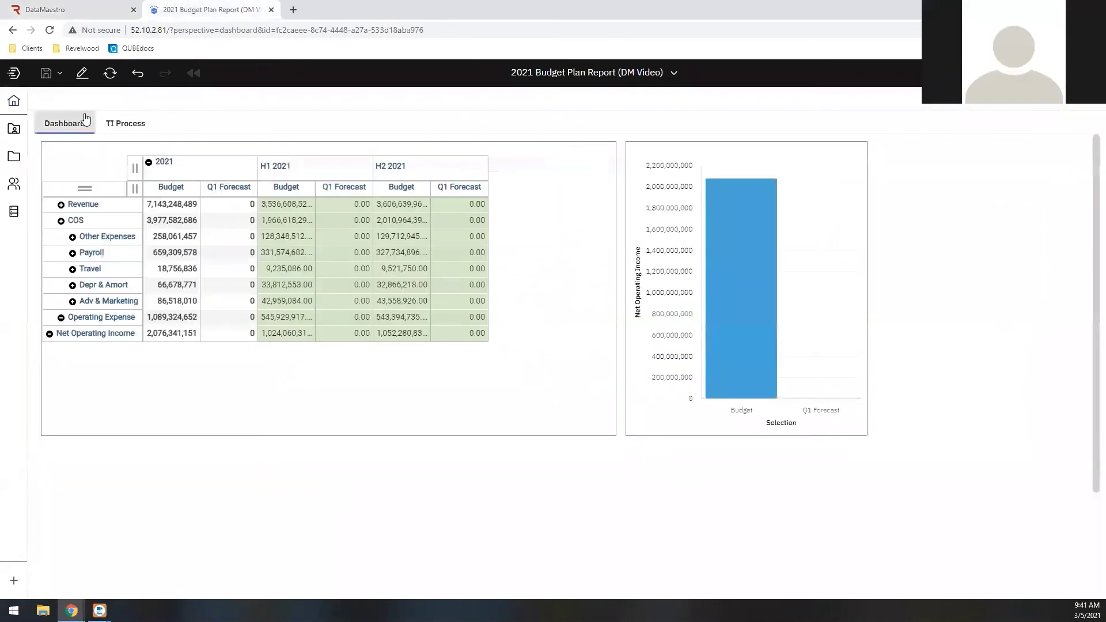
{"action": "left_click", "coordinate": [109, 74]}
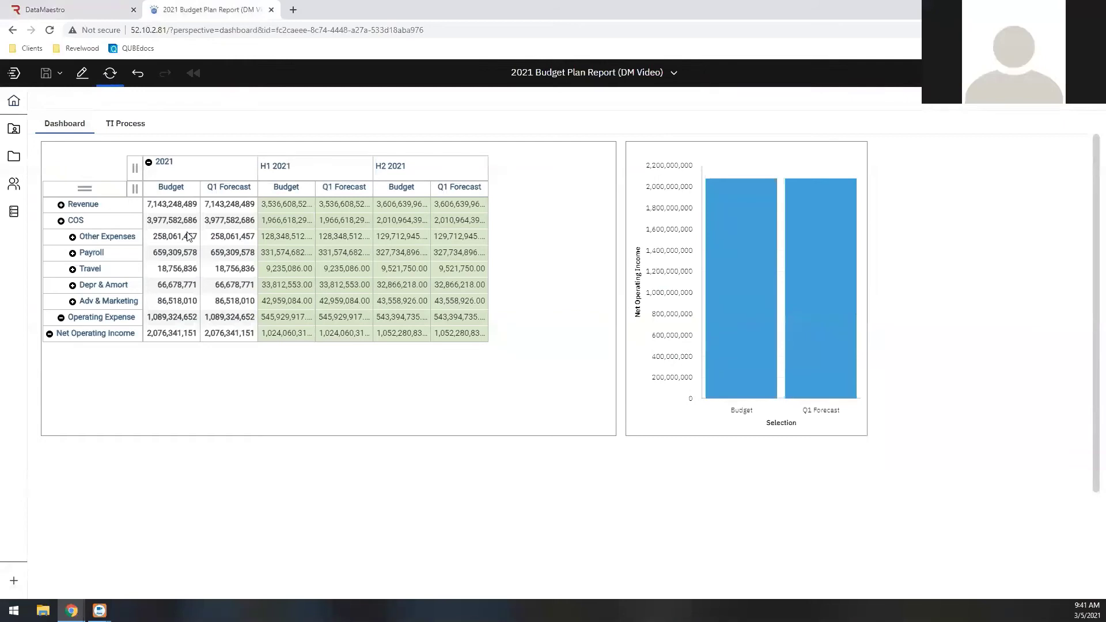
- Return to DataMaestro and view the run history of the Copy Budget to Q1 Forecast task
{"action": "left_click", "coordinate": [104, 11]}
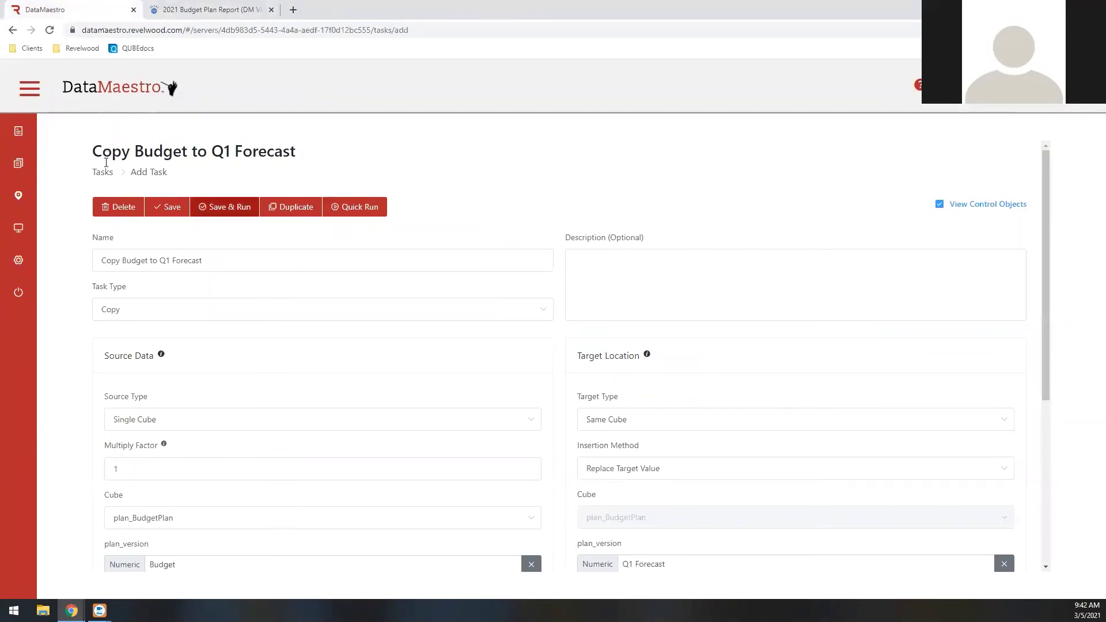
{"action": "left_click", "coordinate": [105, 174]}
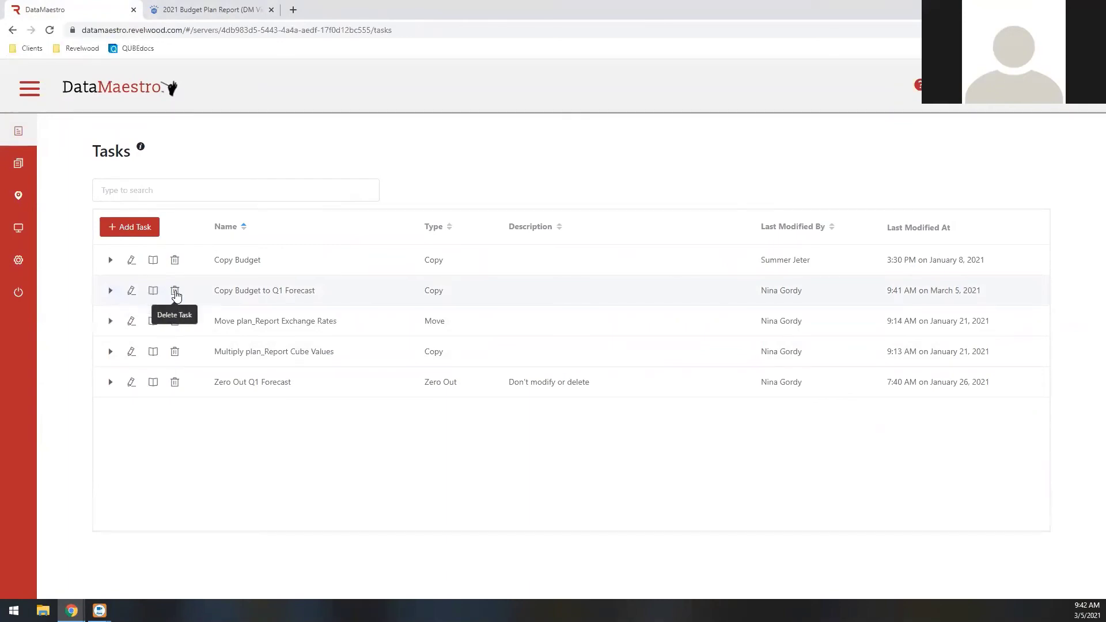
{"action": "left_click", "coordinate": [155, 293]}
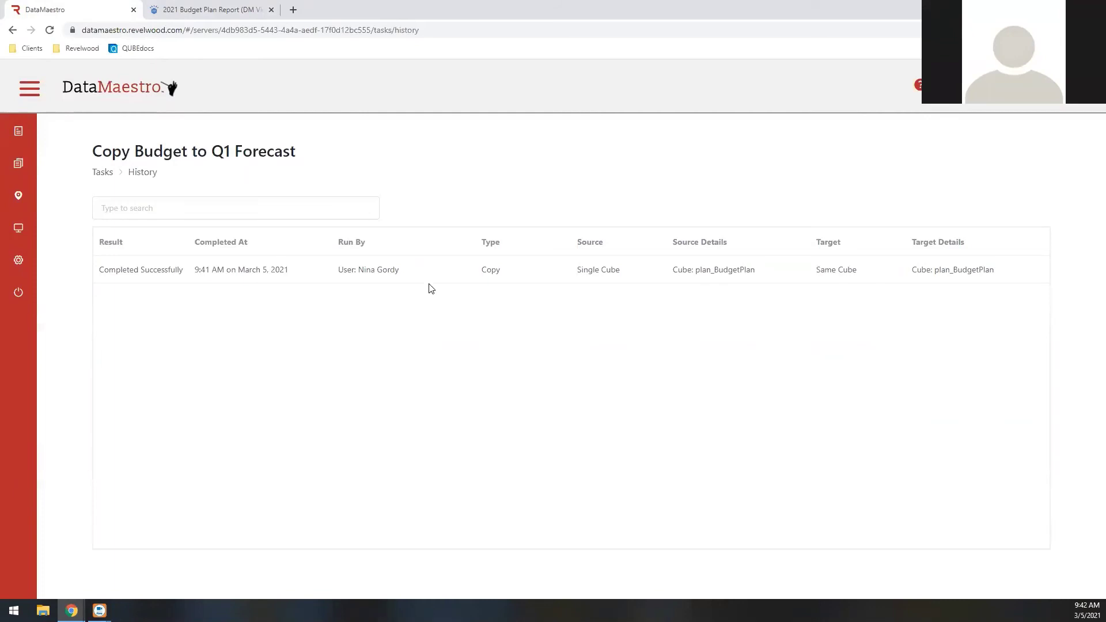
- Create a new package named "Prepare Q1 Data"
{"action": "left_click", "coordinate": [27, 94]}
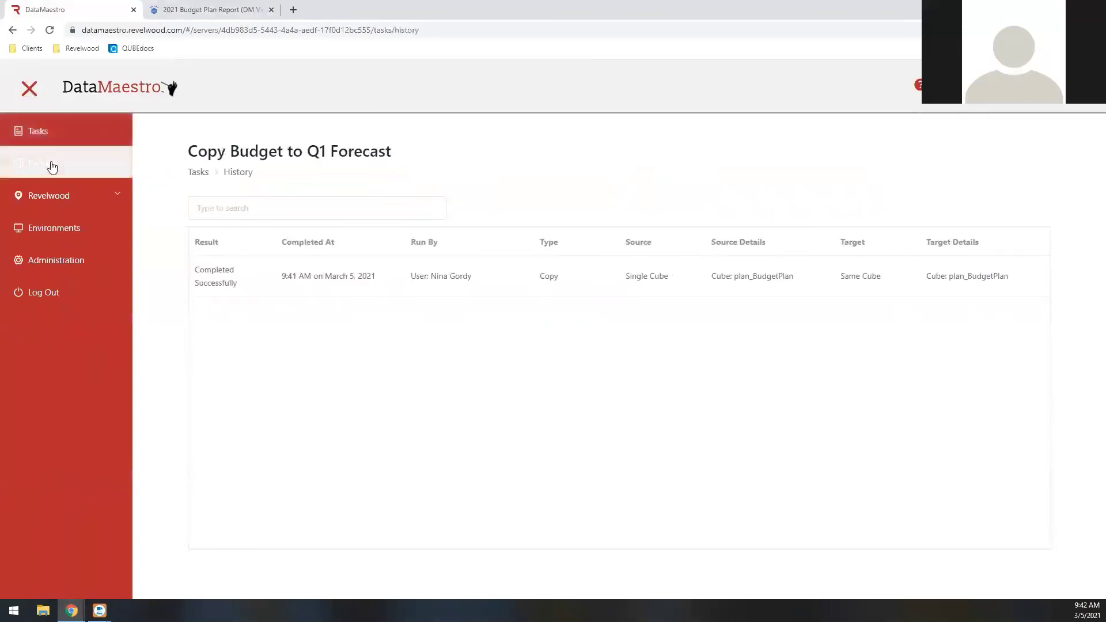
{"action": "left_click", "coordinate": [52, 167]}
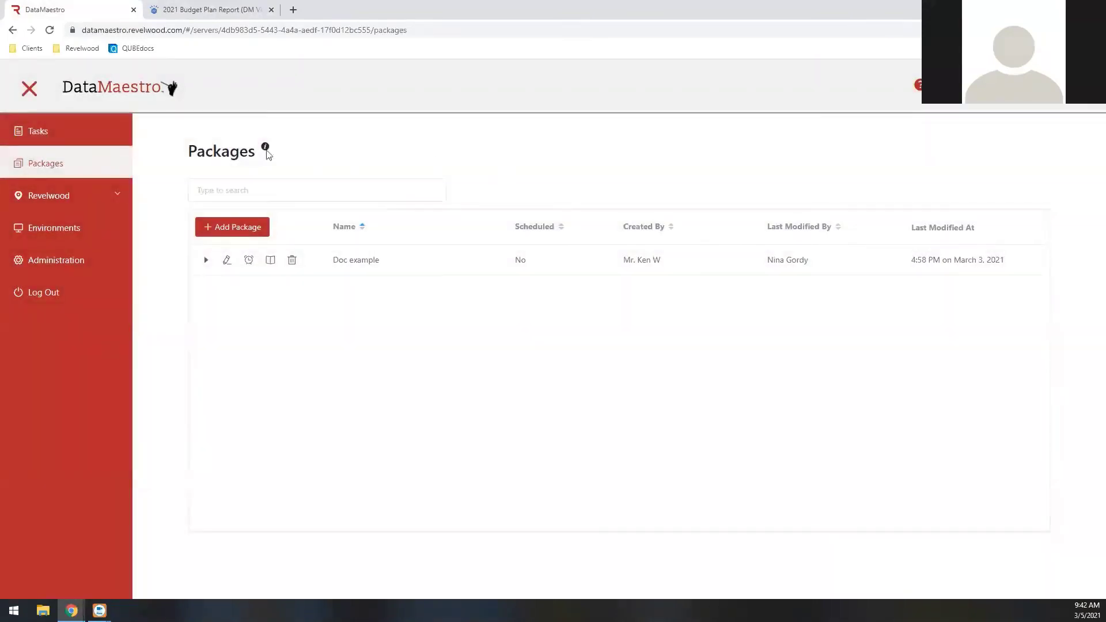
{"action": "left_click", "coordinate": [30, 91]}
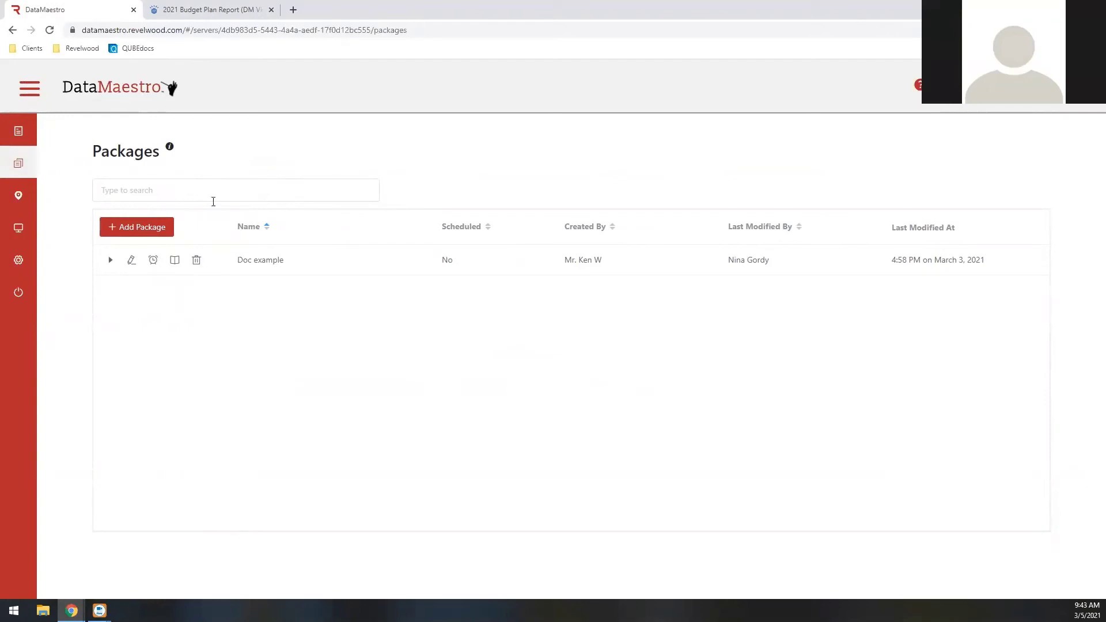
{"action": "left_click", "coordinate": [157, 231]}
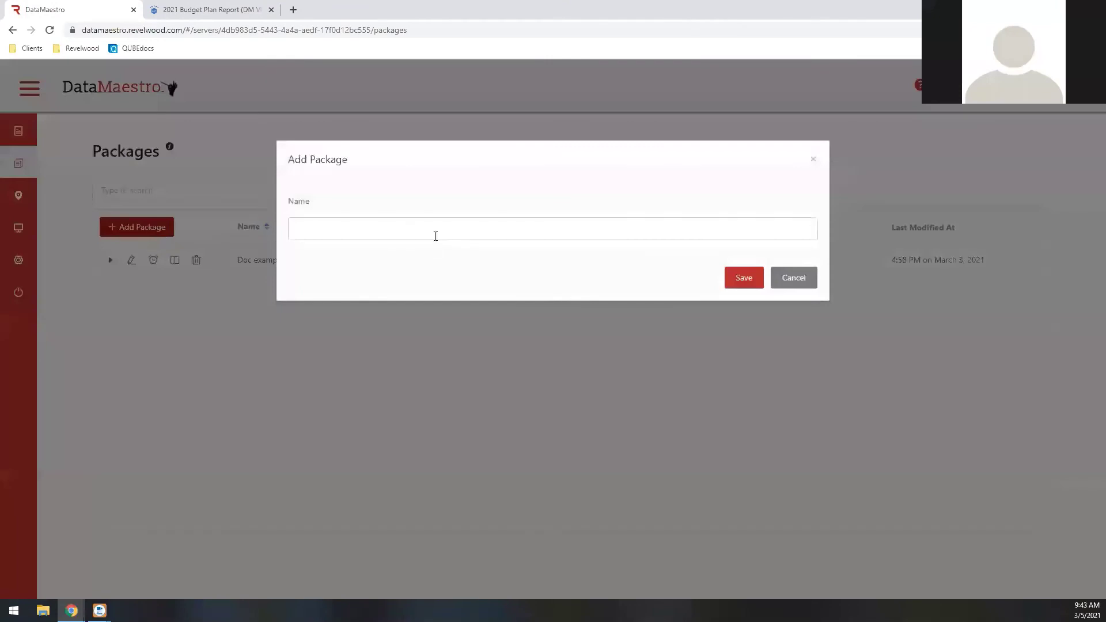
{"action": "type", "text": "Prepare Q1 "}
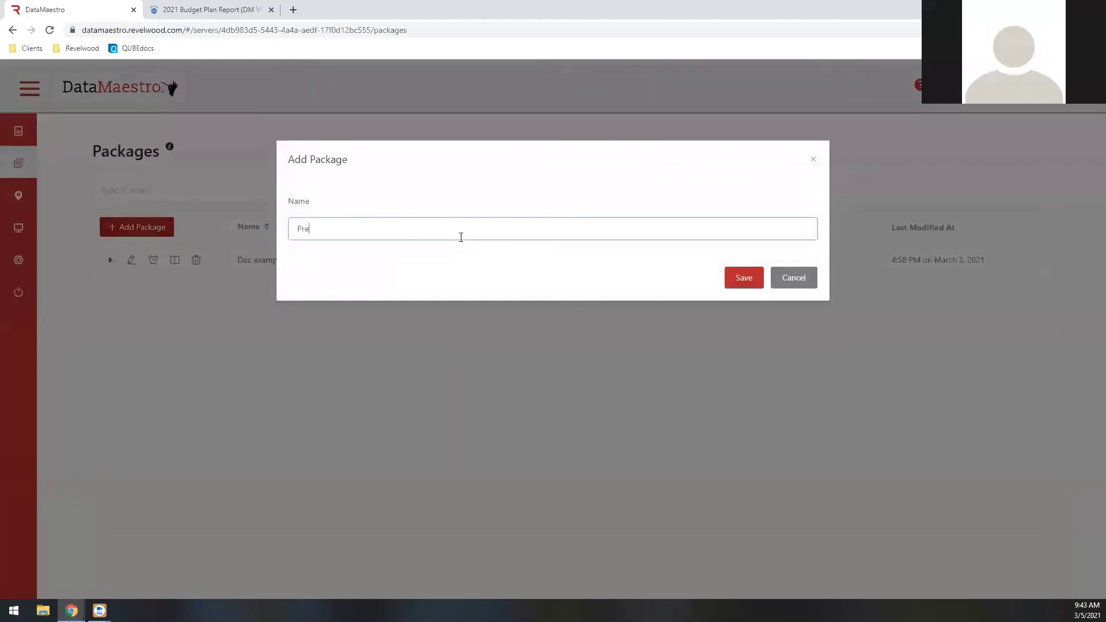
{"action": "type", "text": "Data"}
{"action": "left_click", "coordinate": [741, 276]}
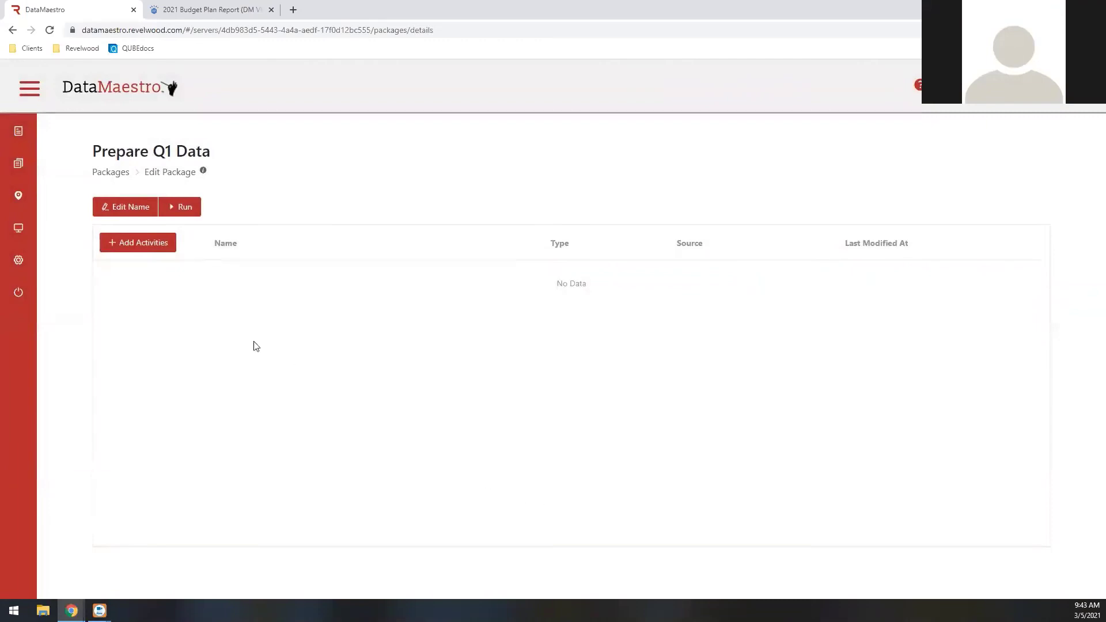
- Add the TurboIntegrator process "ADMIN - Update Security" as an activity of the Prepare Q1 Data package
{"action": "left_click", "coordinate": [159, 249]}
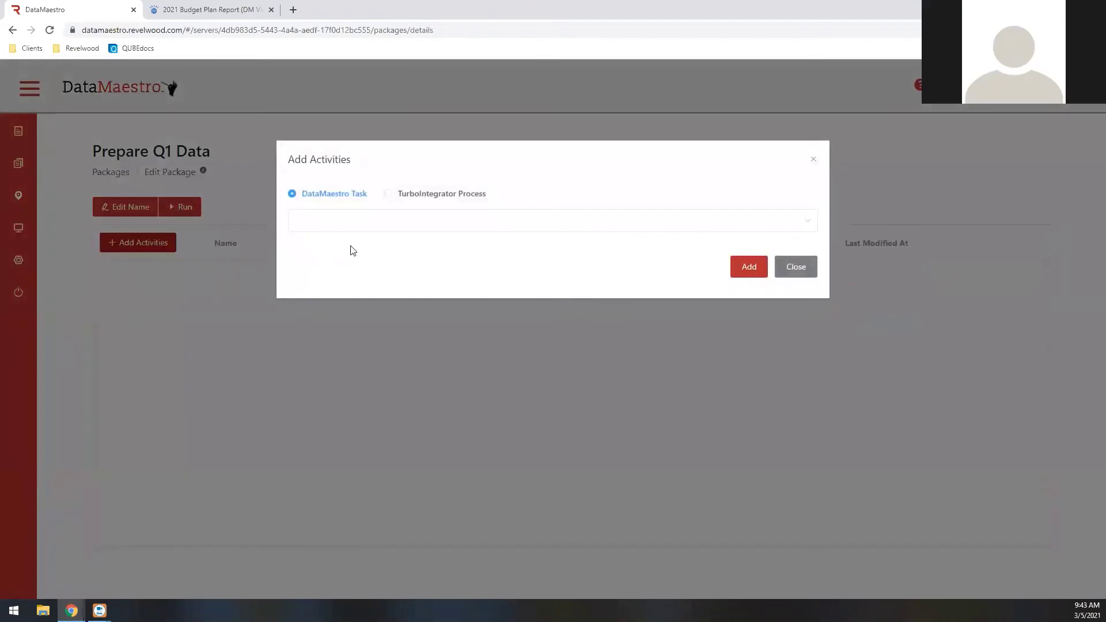
{"action": "left_click", "coordinate": [389, 197]}
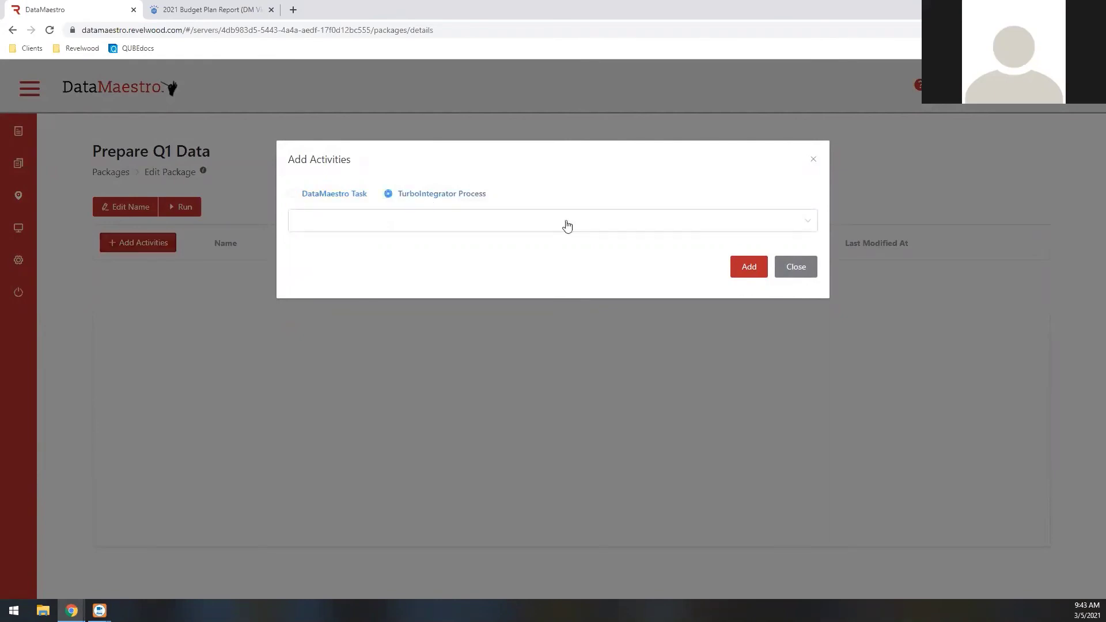
{"action": "left_click", "coordinate": [563, 225]}
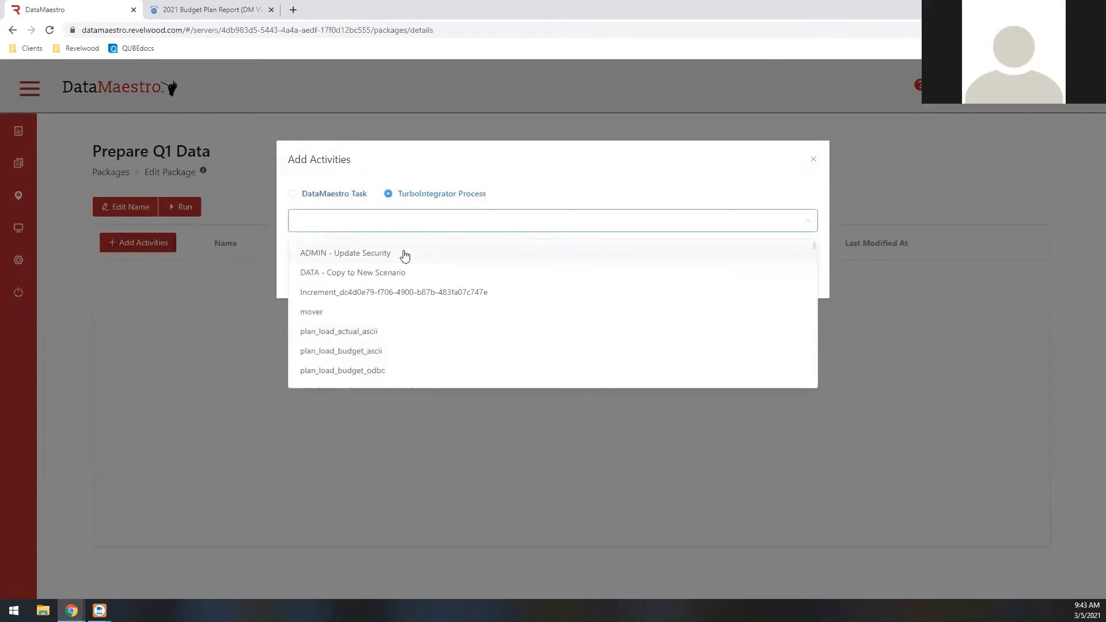
{"action": "left_click", "coordinate": [405, 255]}
{"action": "left_click", "coordinate": [747, 269]}
- Add the DataMaestro task "Copy Budget to Q1 Forecast" as the package's second activity and finish adding activities
{"action": "left_click", "coordinate": [346, 196]}
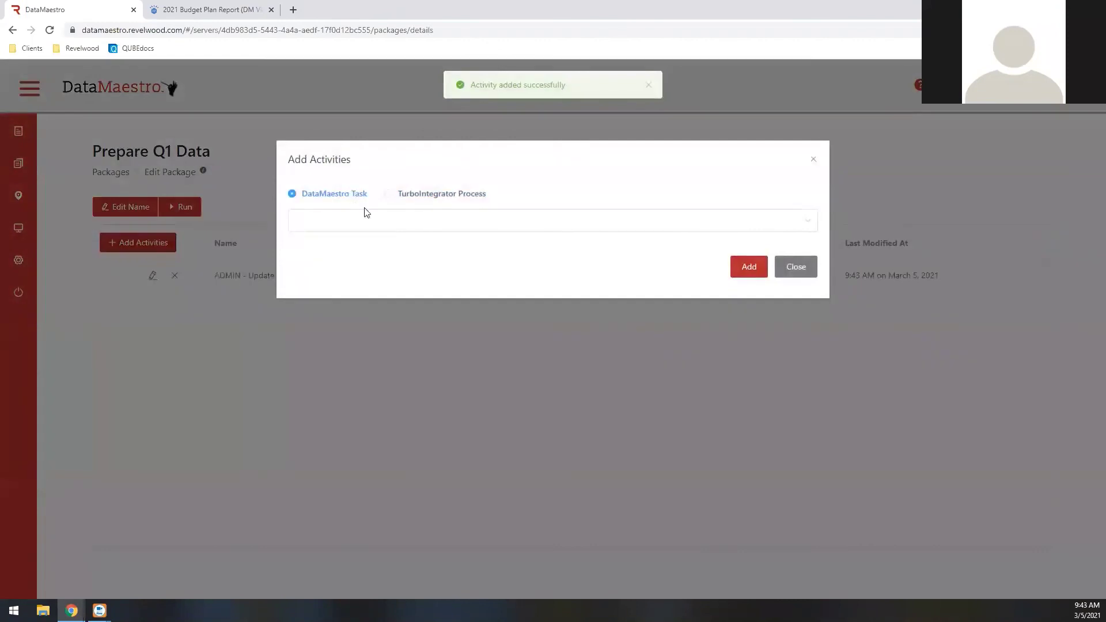
{"action": "left_click", "coordinate": [413, 229]}
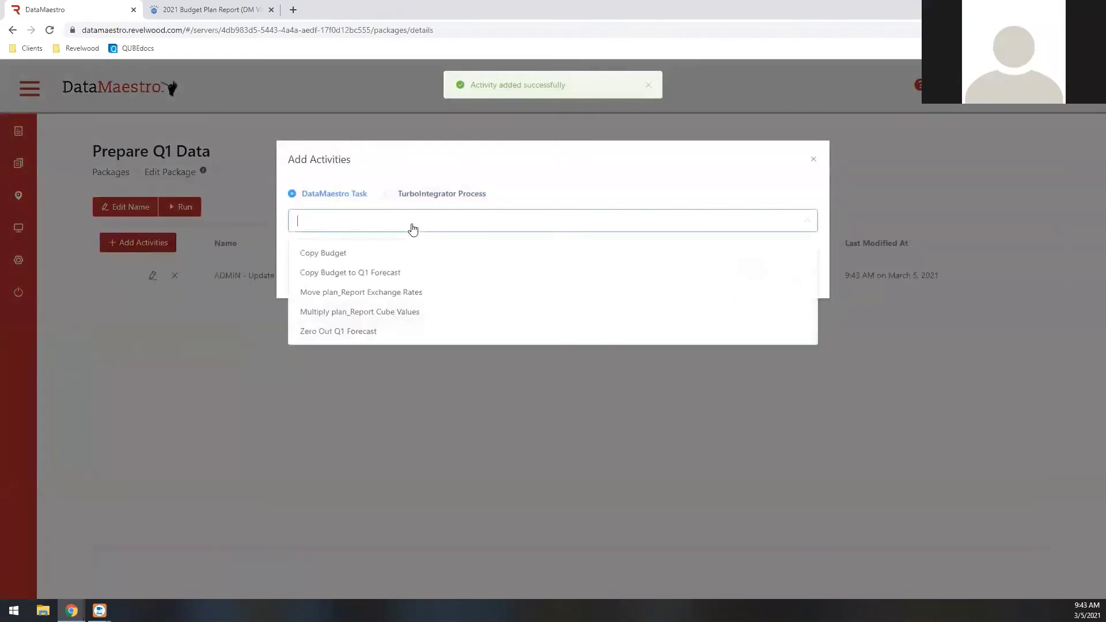
{"action": "left_click", "coordinate": [413, 272]}
{"action": "left_click", "coordinate": [747, 271]}
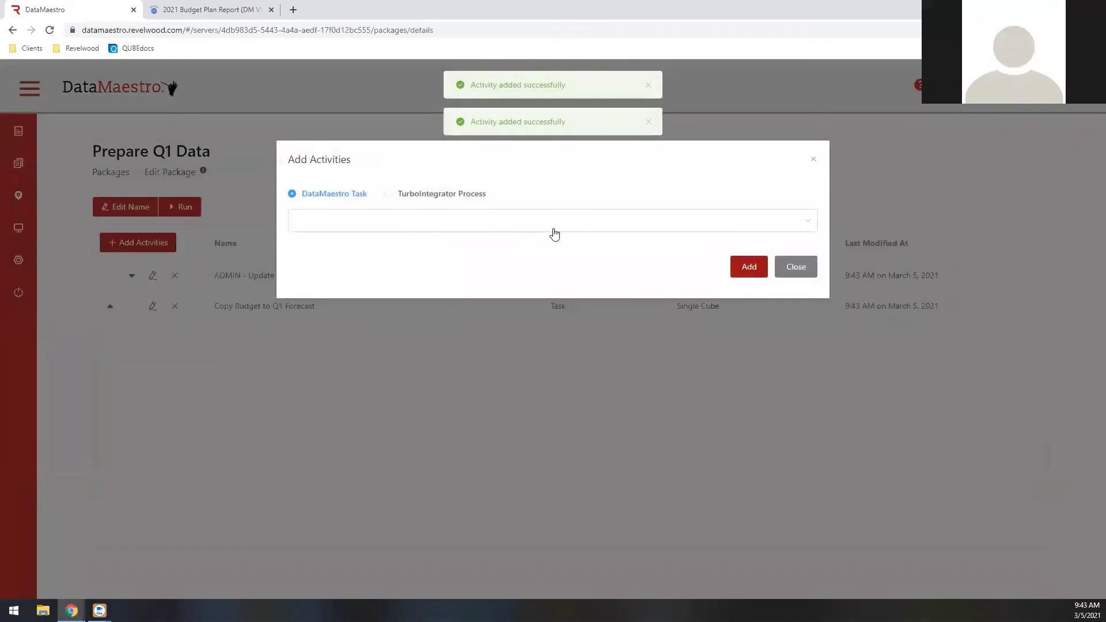
{"action": "left_click", "coordinate": [802, 267]}
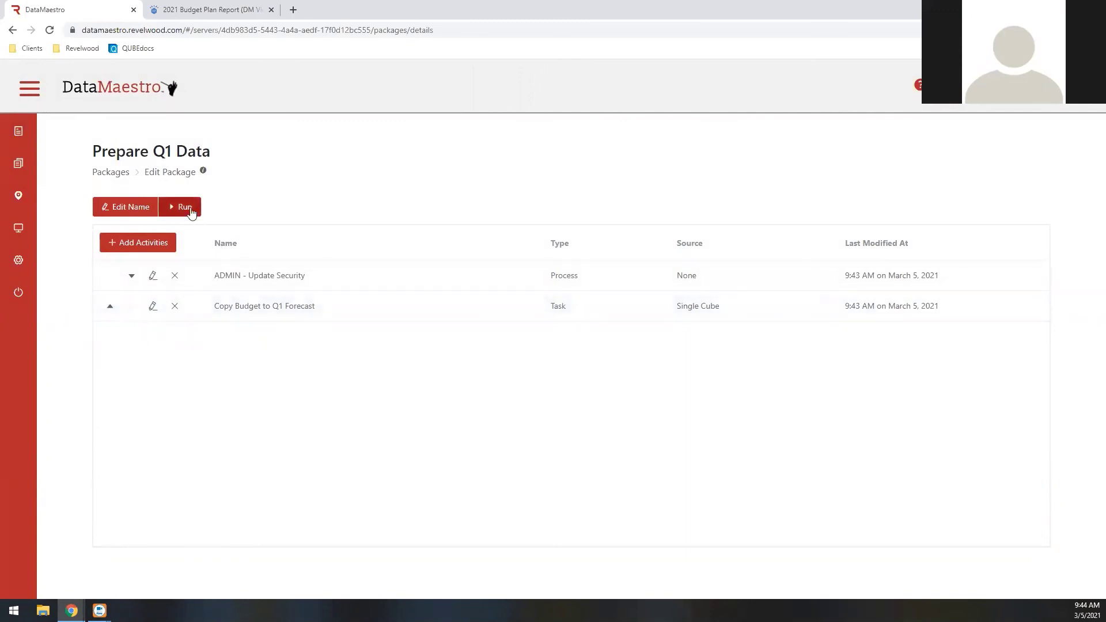
- Open the schedule of the Prepare Q1 Data package and set its frequency to Weekly
{"action": "left_click", "coordinate": [120, 174]}
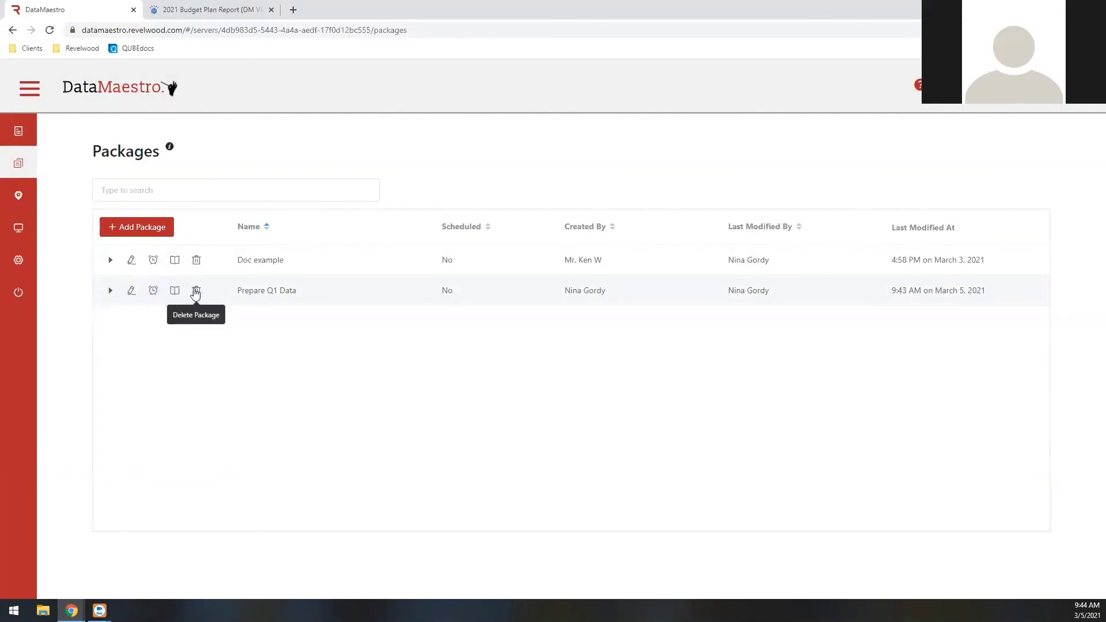
{"action": "left_click", "coordinate": [154, 293]}
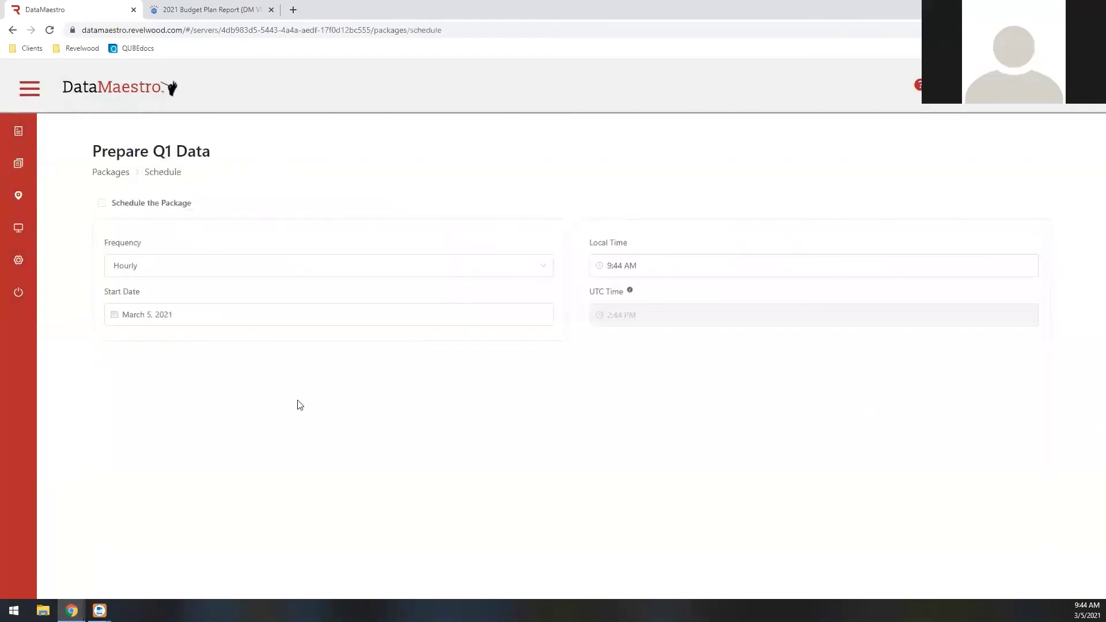
{"action": "left_click", "coordinate": [355, 272]}
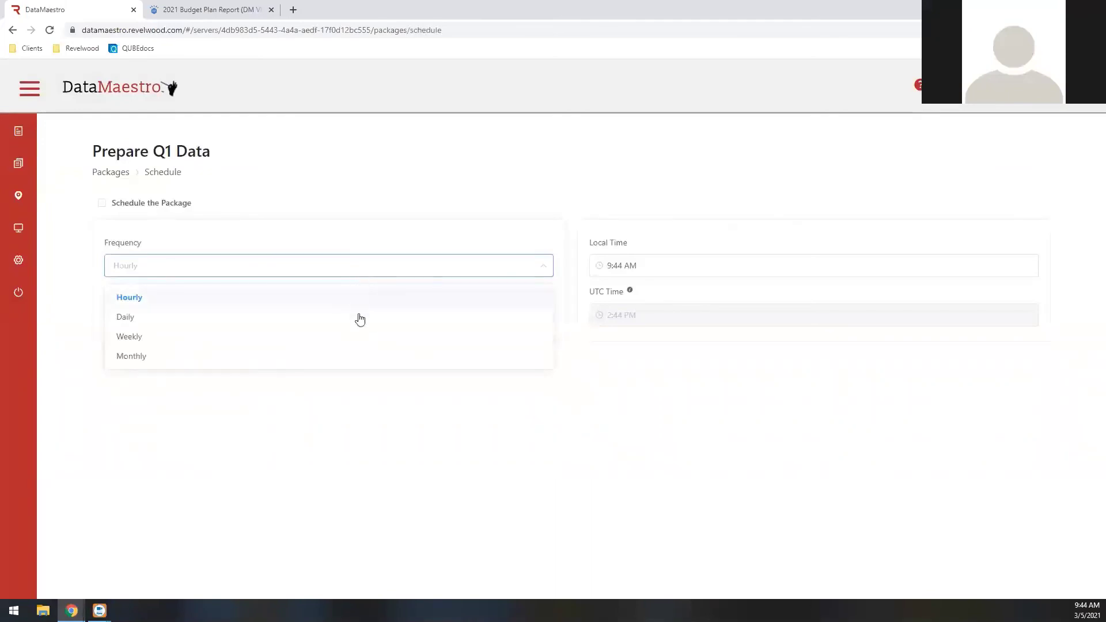
{"action": "left_click", "coordinate": [358, 337]}
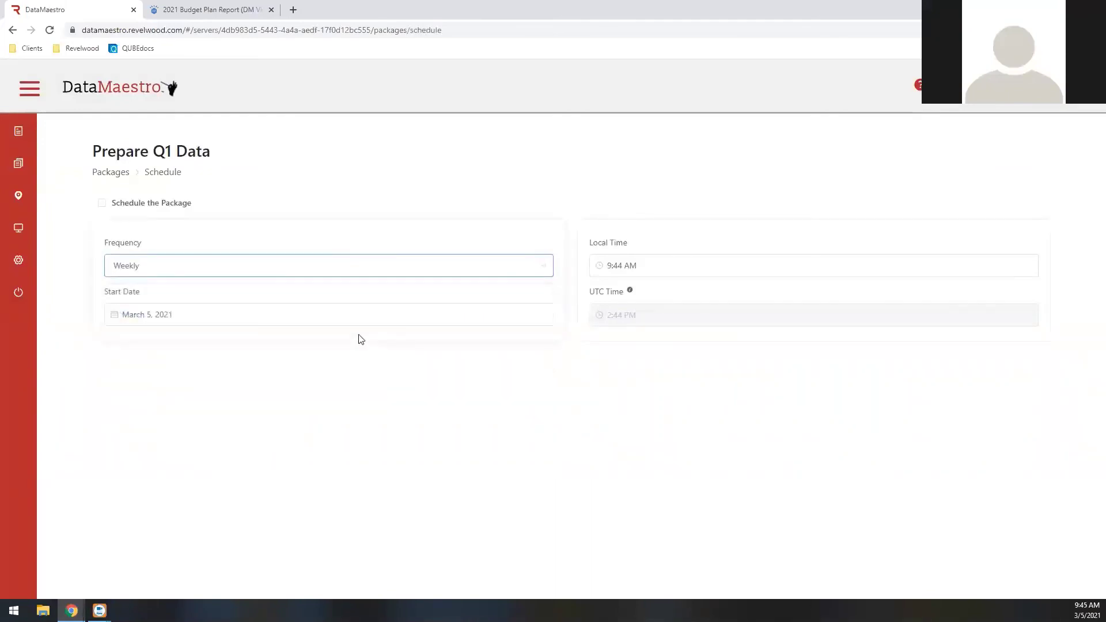
- Set the Prepare Q1 Data package's schedule to start on March 12, 2021 at 9:00 AM local time
{"action": "left_click", "coordinate": [178, 315]}
{"action": "left_click", "coordinate": [245, 422]}
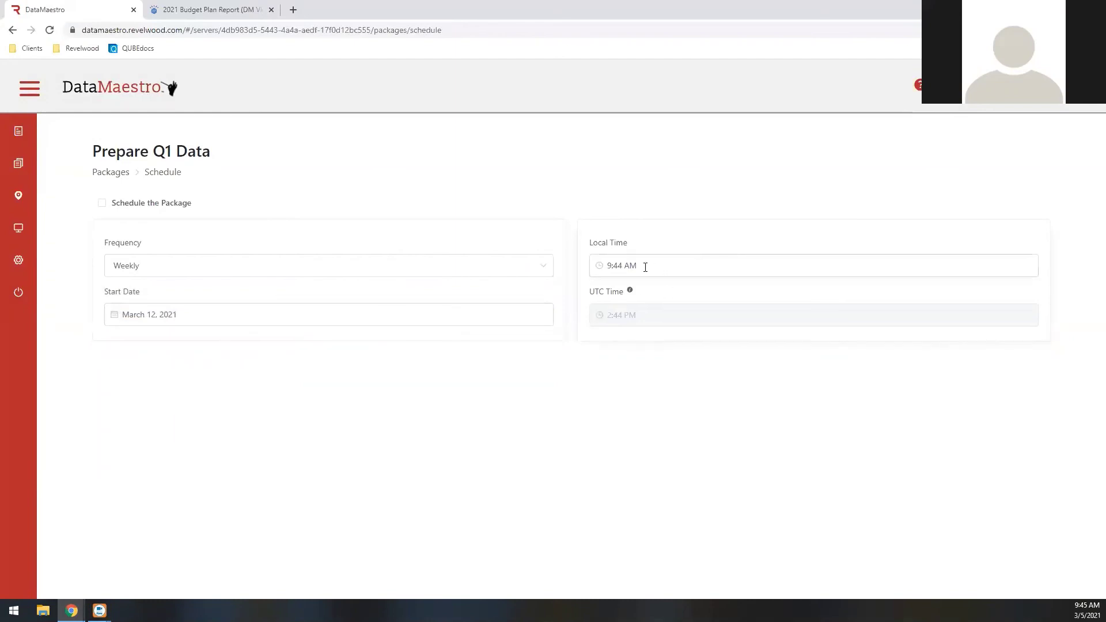
{"action": "left_click", "coordinate": [611, 265]}
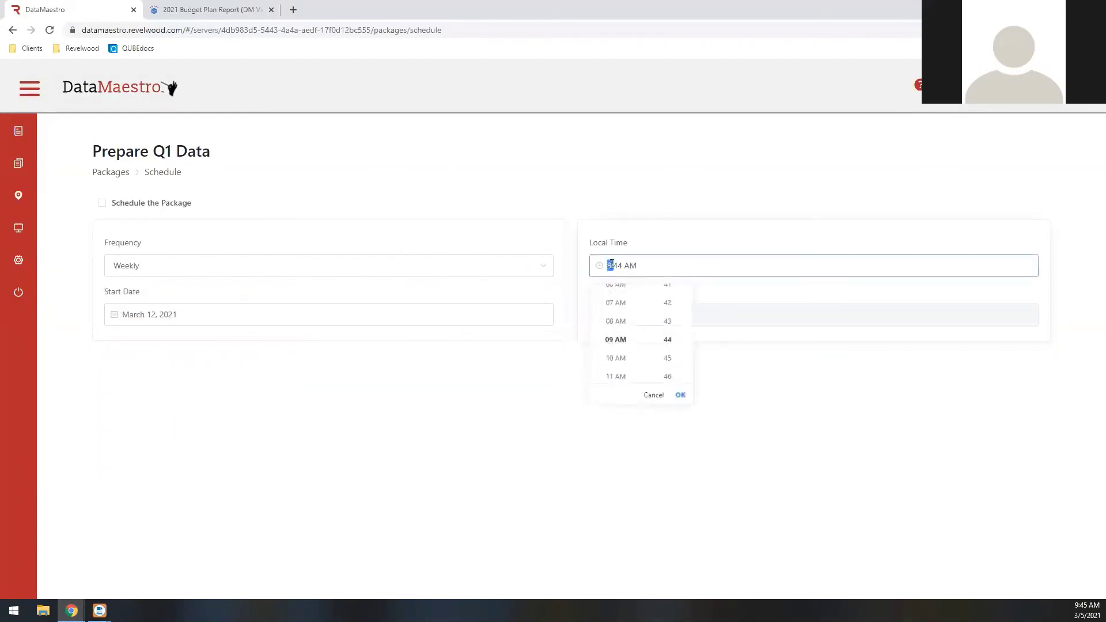
{"action": "left_click_drag", "start_coordinate": [617, 265], "coordinate": [623, 265]}
{"action": "scroll", "coordinate": [665, 337], "scroll_direction": "up", "scroll_amount": 10}
{"action": "left_click", "coordinate": [668, 340]}
{"action": "left_click", "coordinate": [680, 395]}
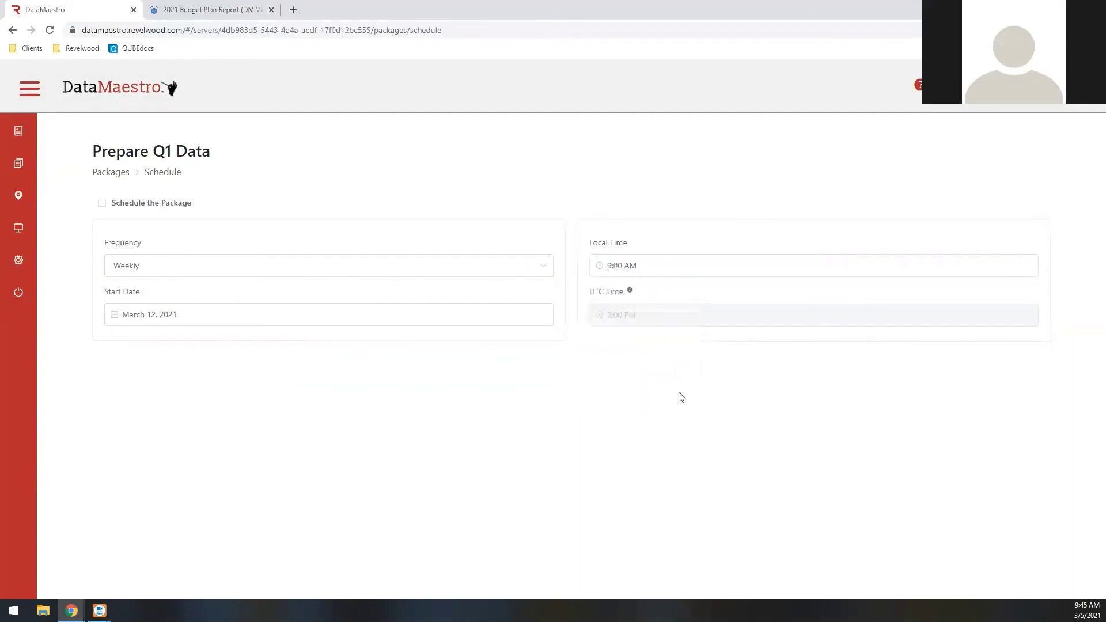
- Activate scheduling for the Prepare Q1 Data package and expand the site navigation
{"action": "left_click", "coordinate": [163, 207]}
{"action": "left_click", "coordinate": [30, 89]}
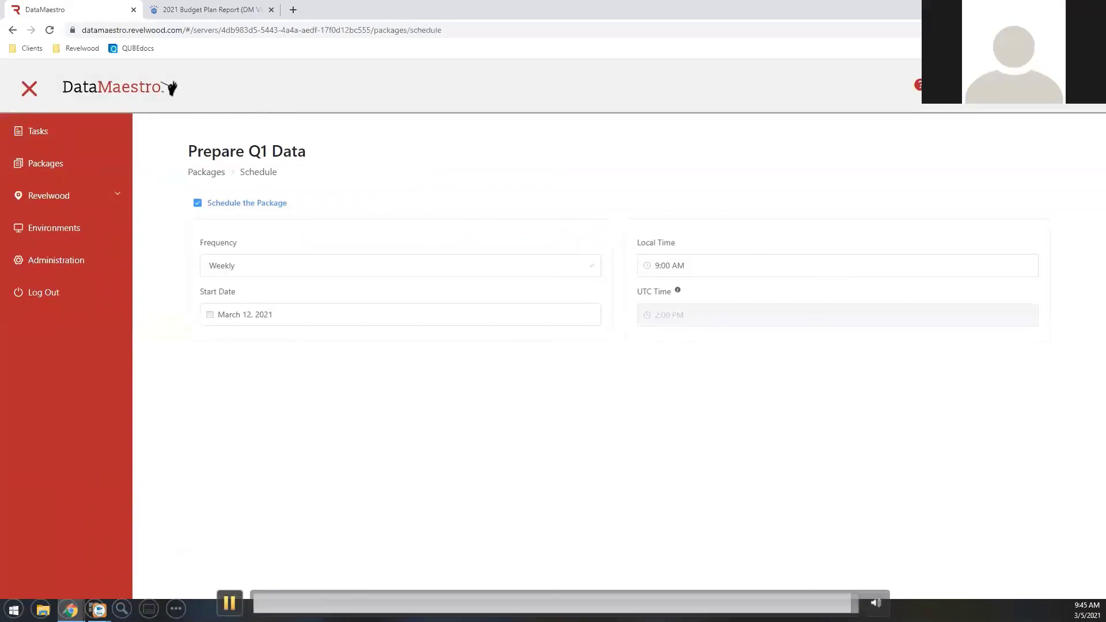
{"action": "left_click", "coordinate": [229, 603]}
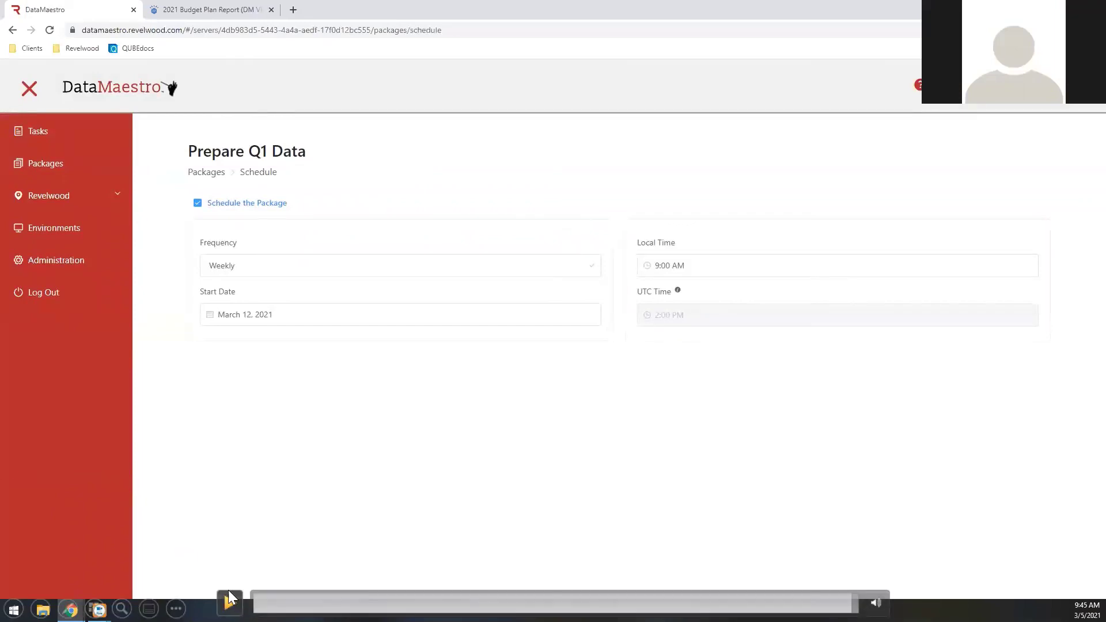
{"action": "left_click", "coordinate": [218, 503]}
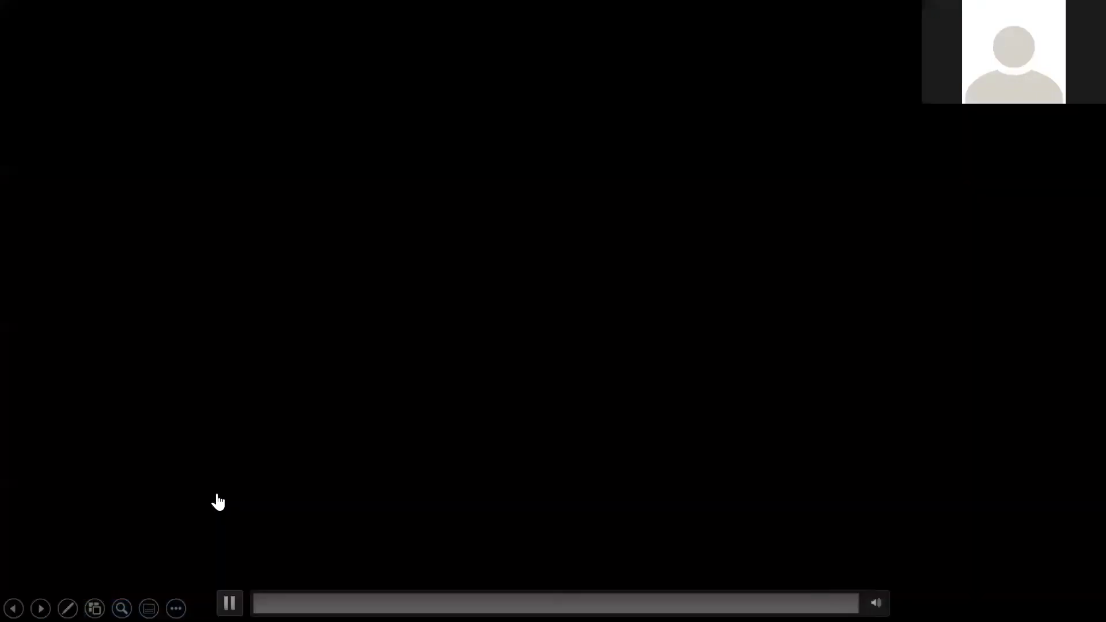